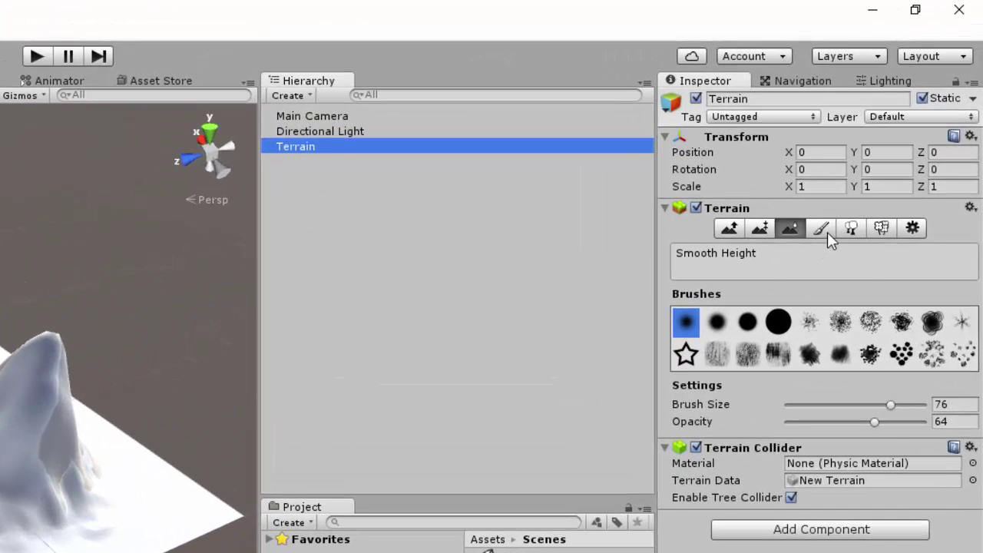
# Step: Switch the terrain to Paint Texture mode and show the SurfaceTextures folder in Standard Assets, Environment, TerrainAssets
pyautogui.click(822, 228)
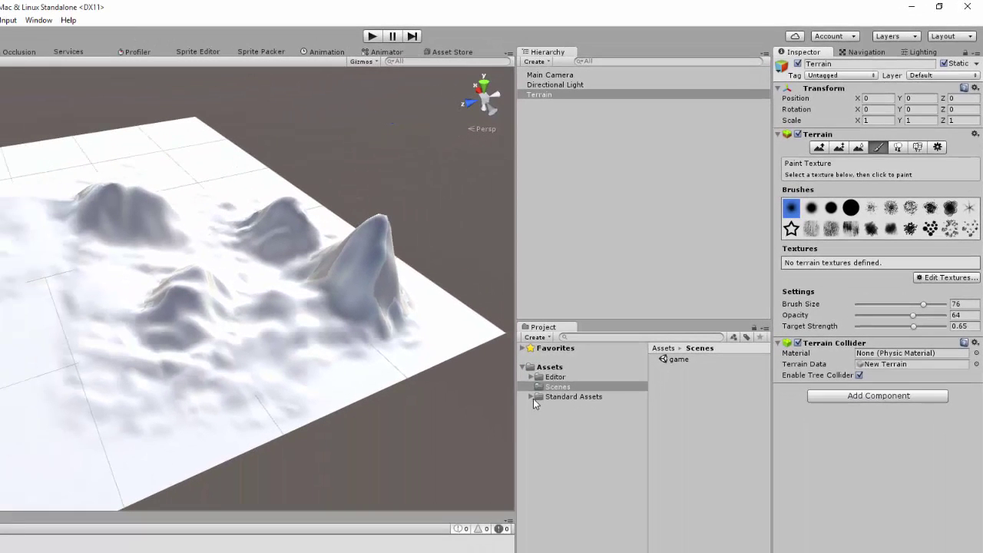
pyautogui.click(530, 397)
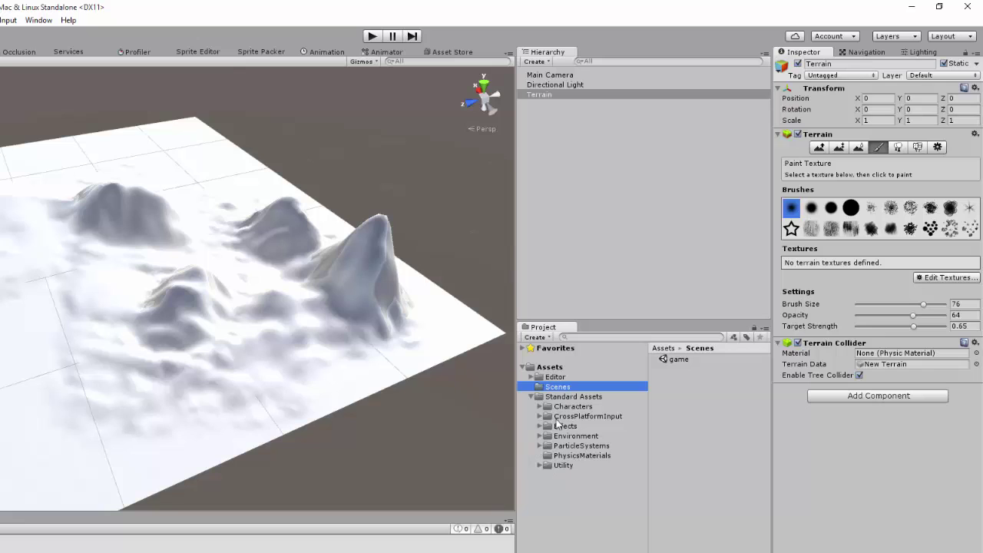
pyautogui.click(539, 435)
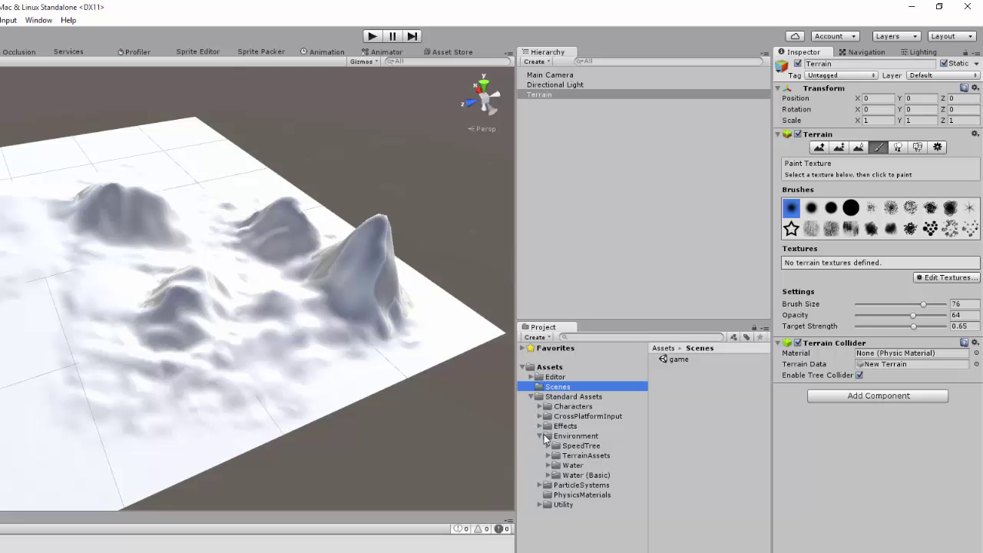
pyautogui.click(548, 455)
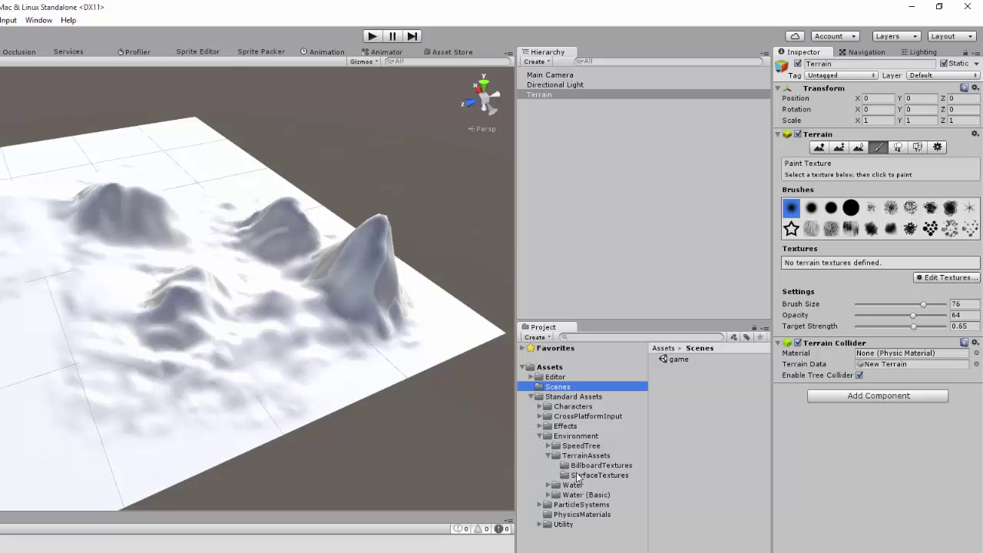
pyautogui.click(596, 466)
pyautogui.click(595, 476)
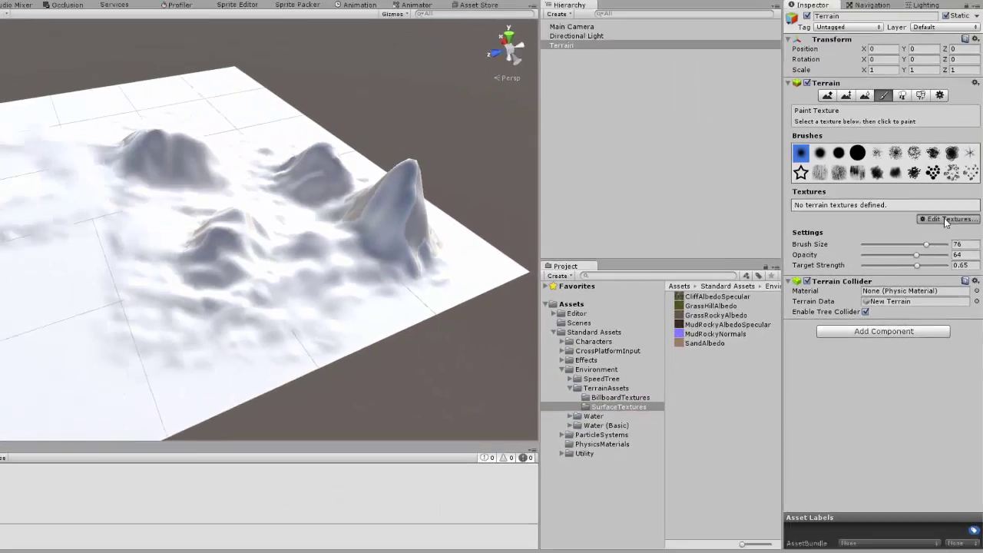
# Step: Add CliffAlbedoSpecular as the terrain's first texture, covering the whole terrain with it
pyautogui.click(921, 138)
pyautogui.click(931, 234)
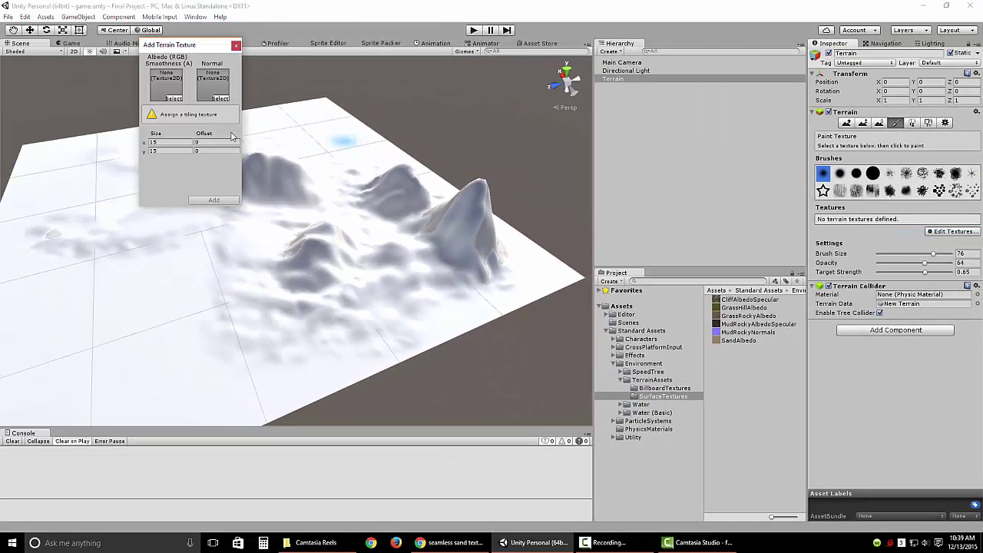
pyautogui.click(175, 99)
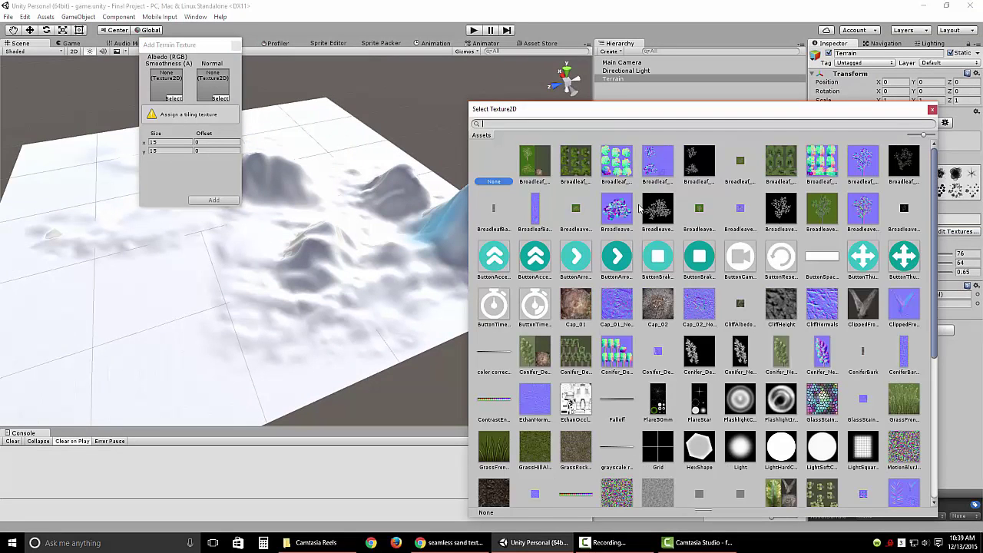
pyautogui.scroll(-5, 777, 320)
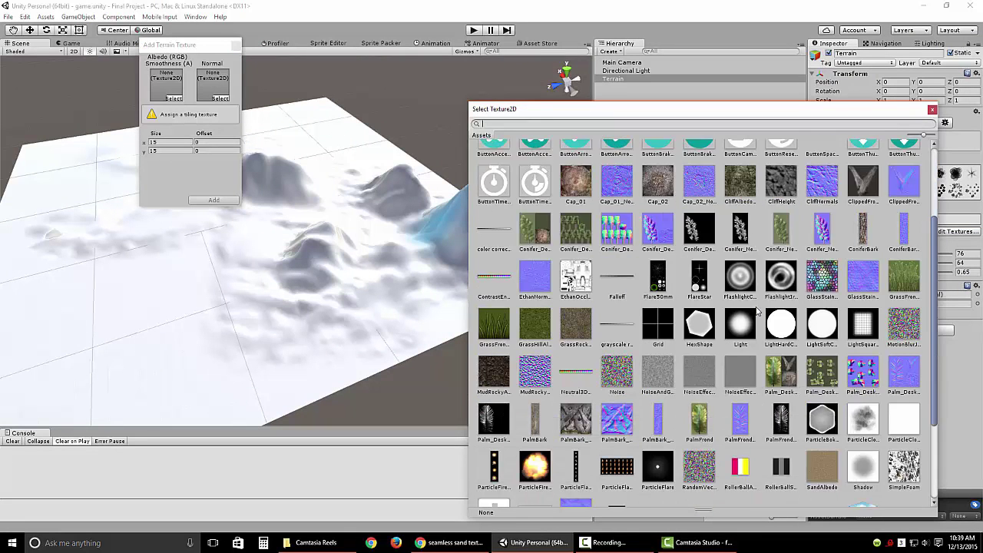
pyautogui.scroll(5, 717, 380)
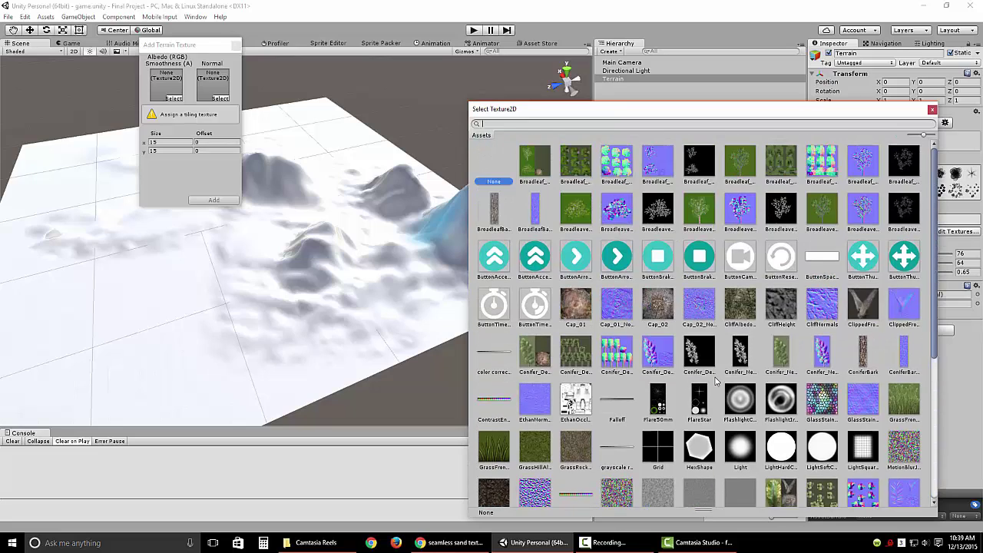
pyautogui.moveTo(767, 119); pyautogui.dragTo(442, 97)
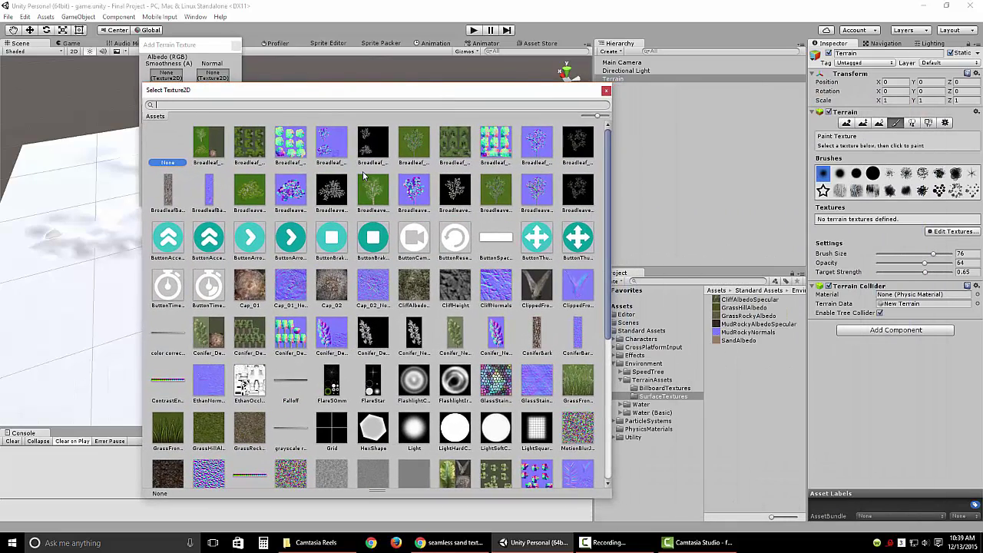
pyautogui.click(419, 294)
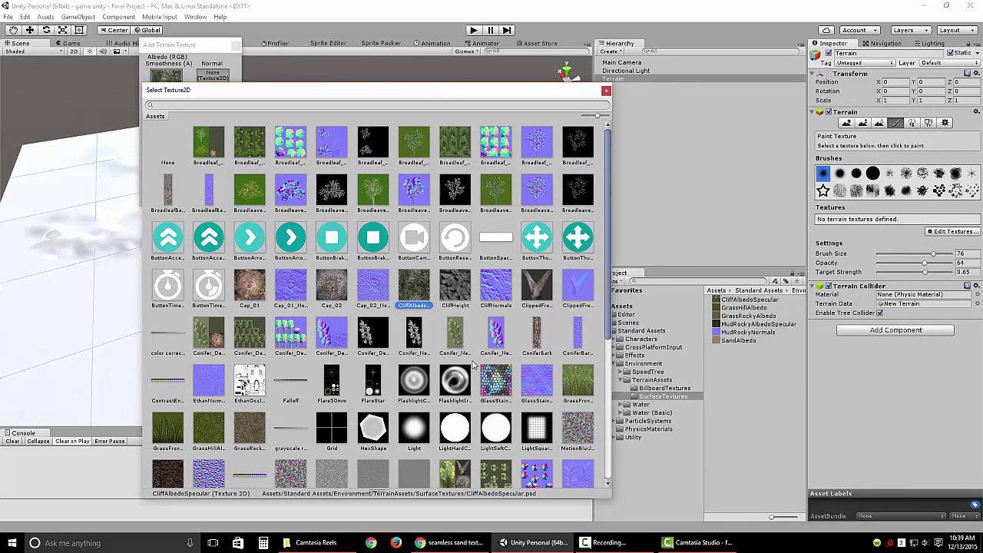
pyautogui.doubleClick(412, 289)
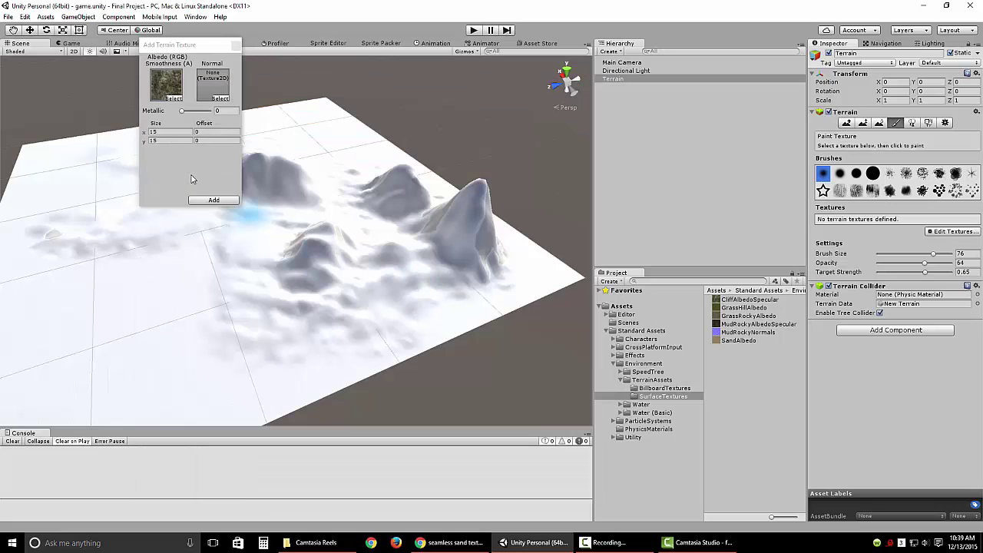
pyautogui.click(213, 200)
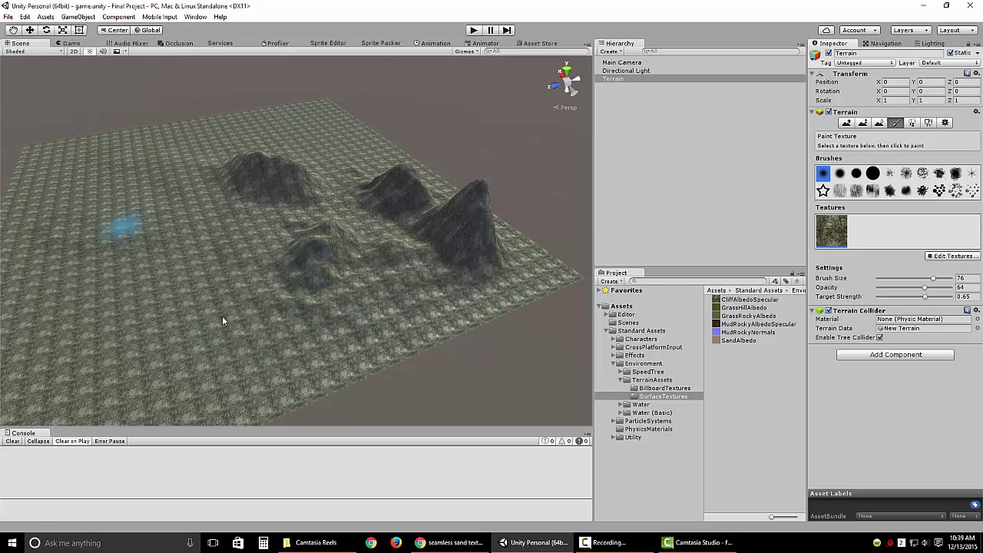
# Step: Add SandAlbedo as the second terrain texture
pyautogui.click(933, 256)
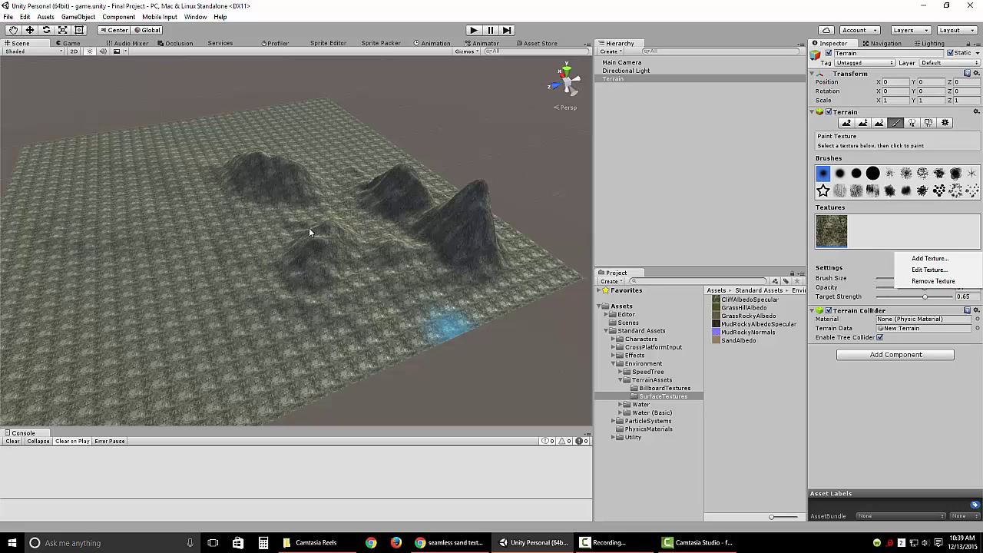
pyautogui.click(930, 259)
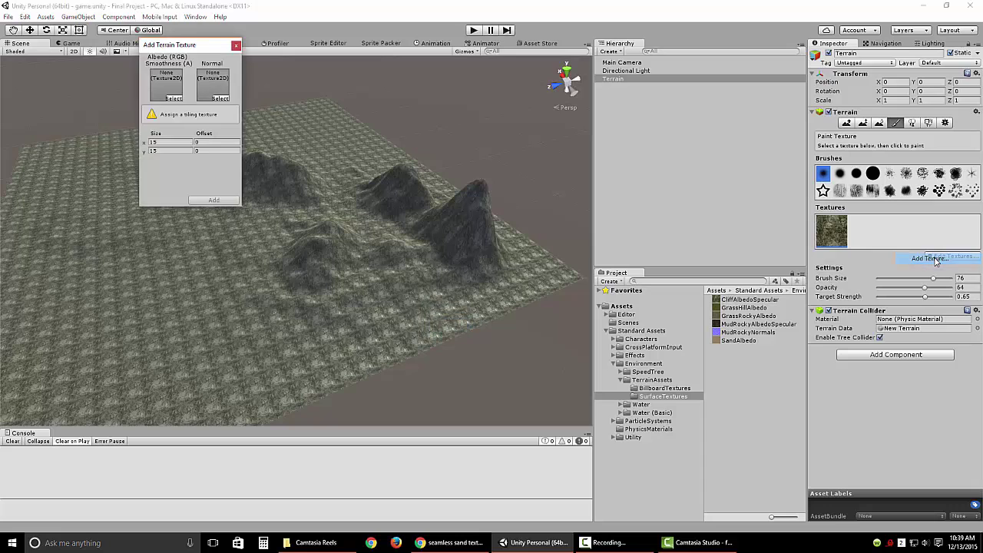
pyautogui.click(173, 98)
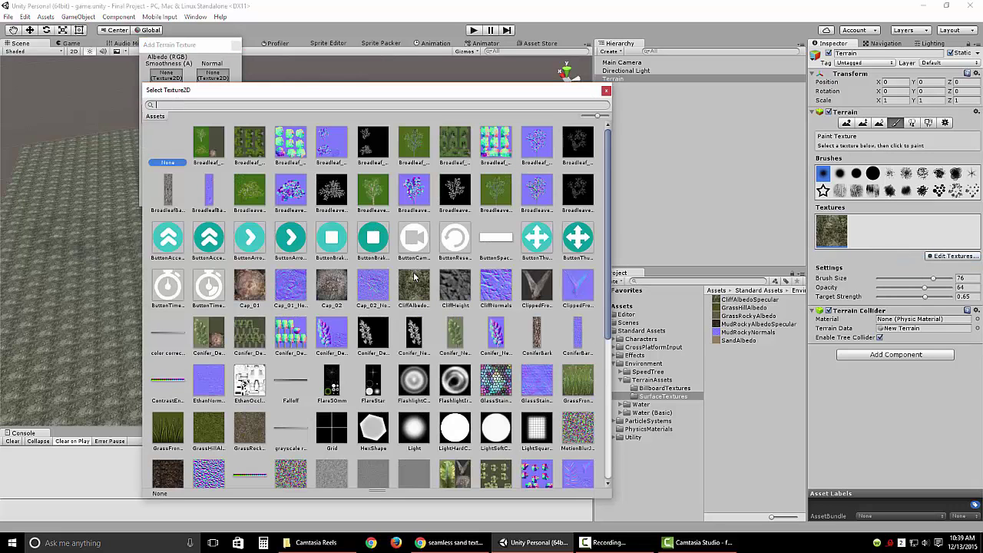
pyautogui.scroll(-5, 398, 292)
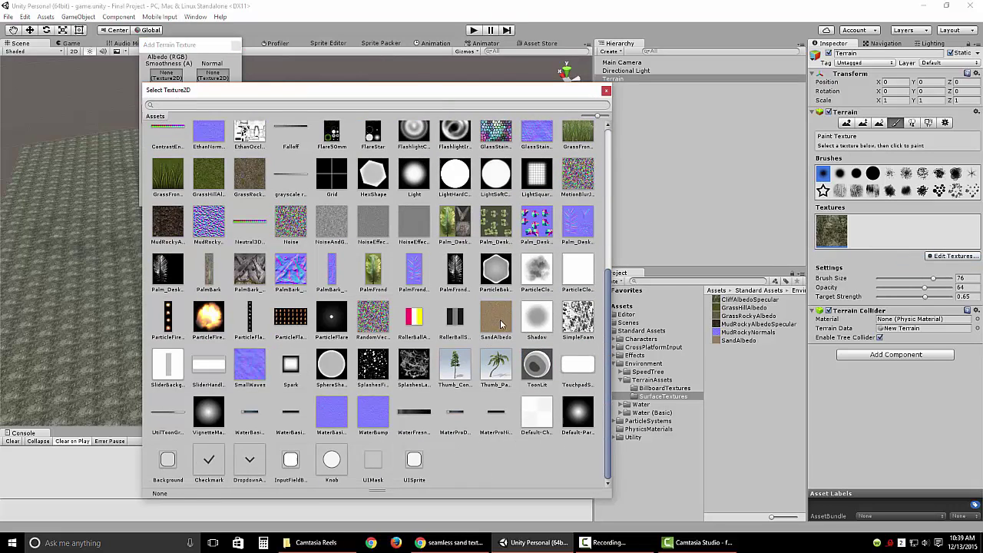
pyautogui.doubleClick(498, 321)
pyautogui.click(219, 202)
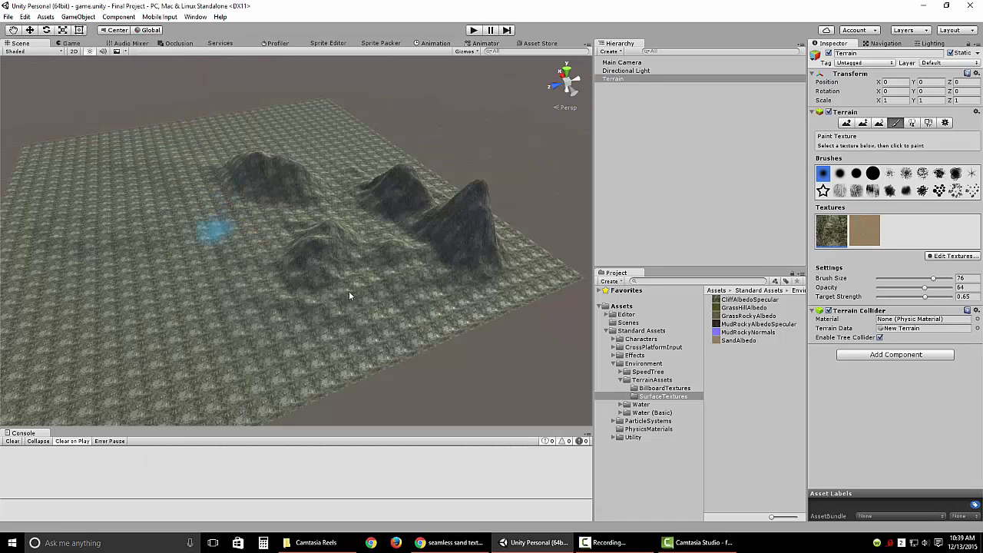
pyautogui.click(952, 256)
pyautogui.click(939, 268)
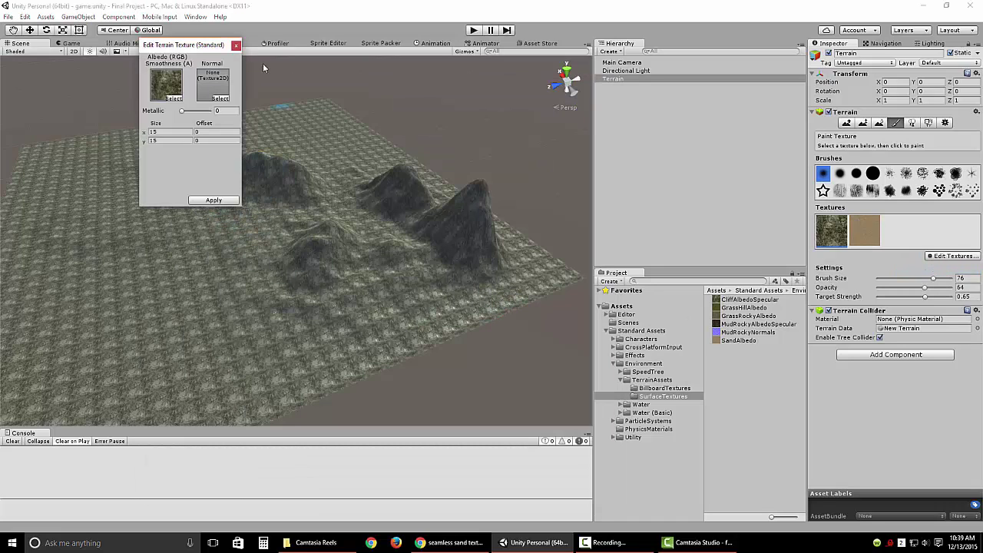
pyautogui.click(236, 46)
# Step: Add GrassHillAlbedo as the third terrain texture
pyautogui.click(946, 255)
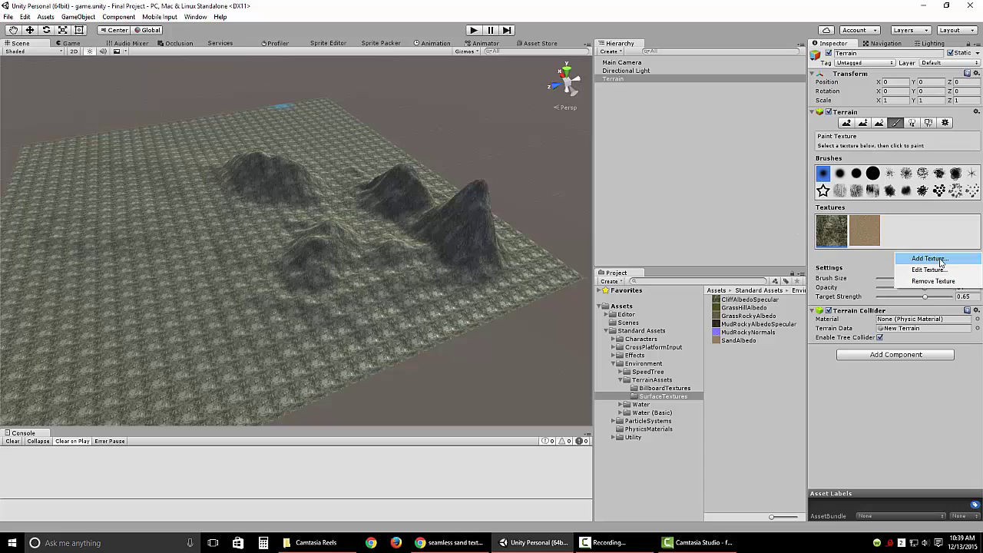
pyautogui.click(941, 261)
pyautogui.click(178, 108)
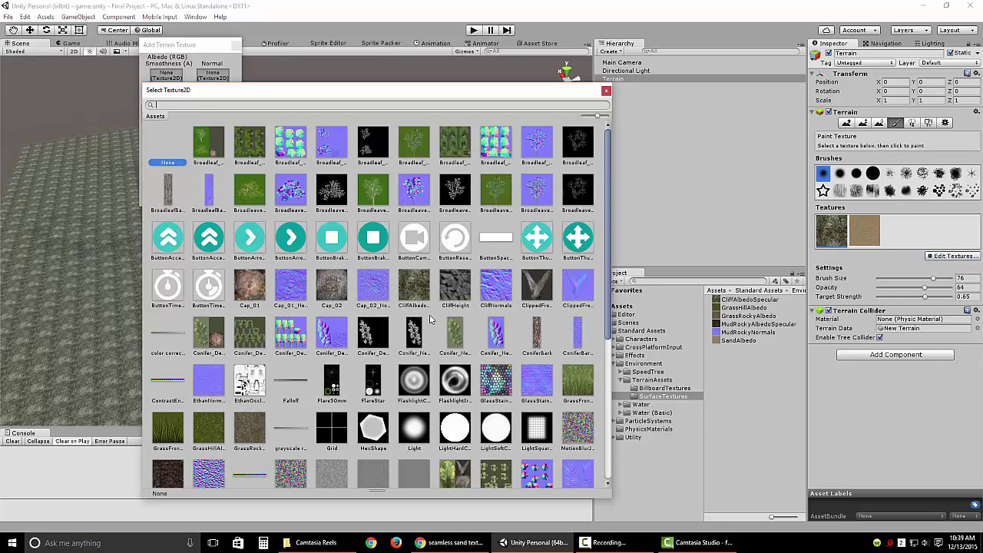
pyautogui.scroll(-5, 346, 264)
pyautogui.doubleClick(209, 255)
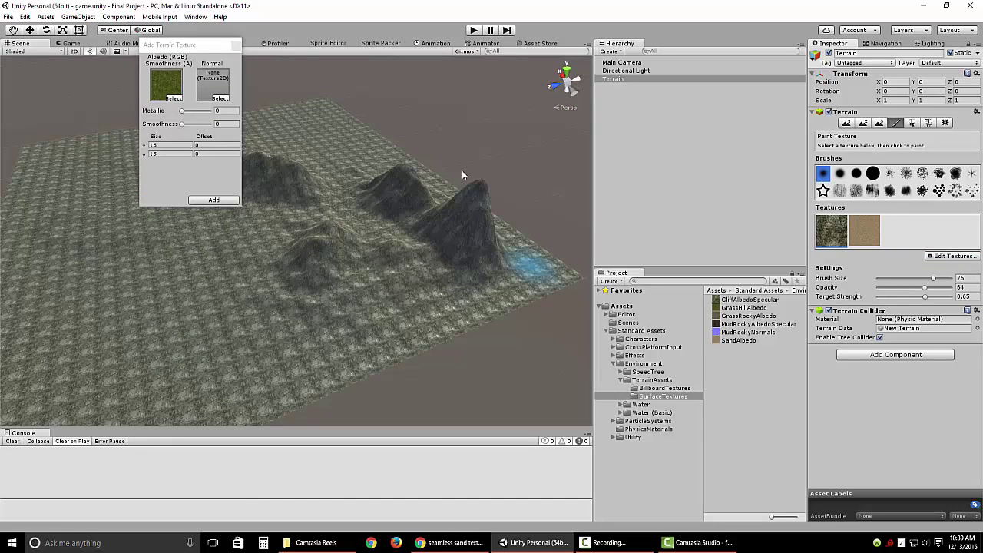
pyautogui.click(214, 200)
# Step: Add GrassRockyAlbedo as the fourth terrain texture
pyautogui.click(952, 256)
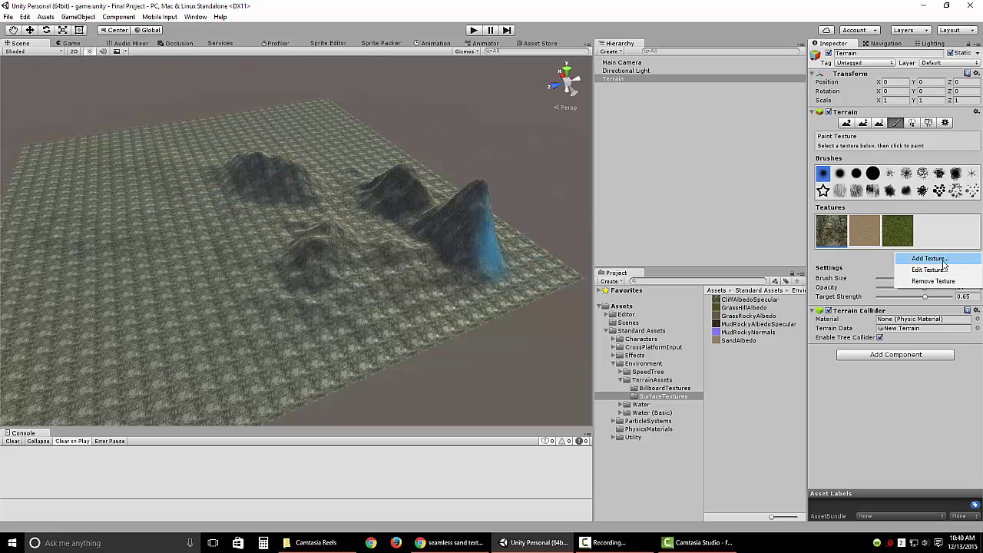
pyautogui.click(941, 263)
pyautogui.click(176, 104)
pyautogui.scroll(-5, 295, 336)
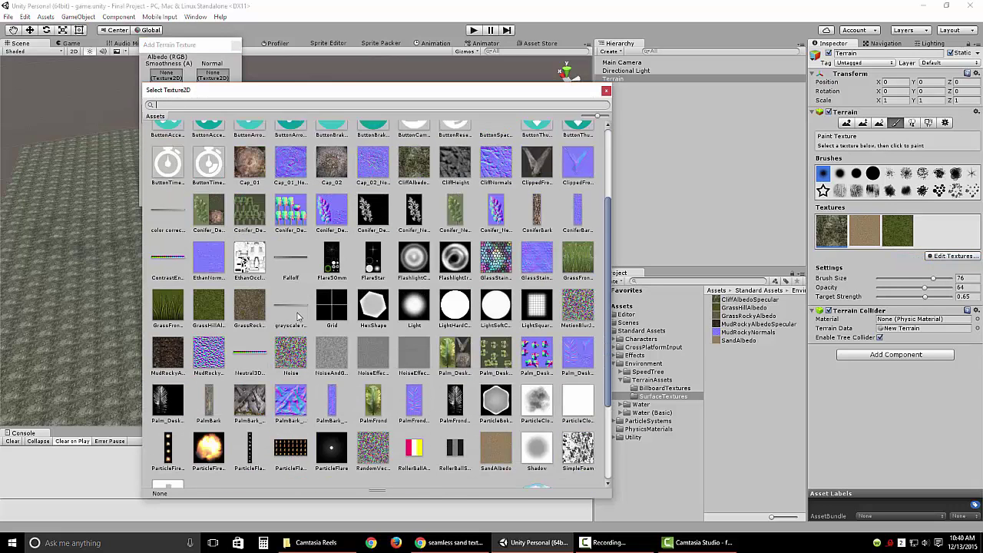
pyautogui.doubleClick(249, 283)
pyautogui.click(213, 201)
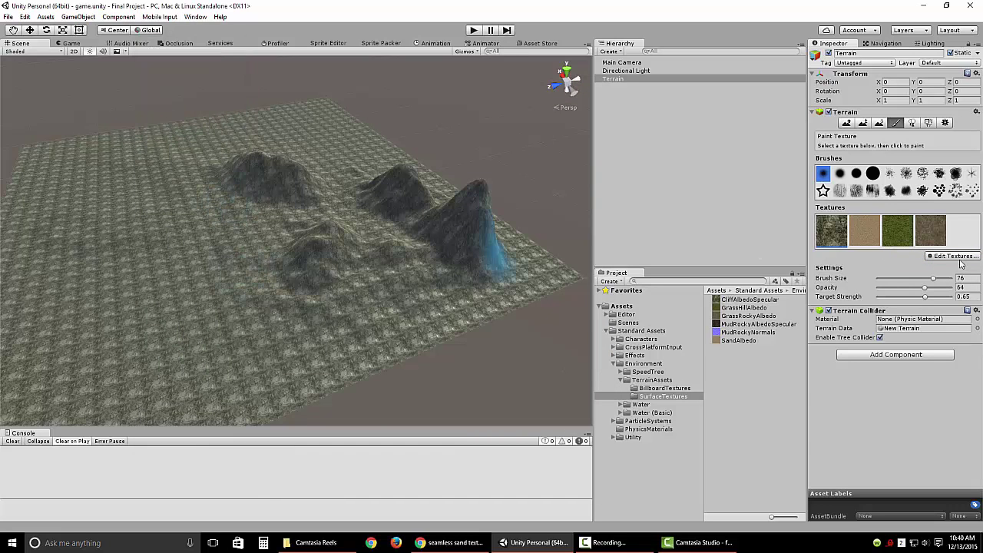
# Step: Add MudRockyAlbedoSpecular as the fifth terrain texture
pyautogui.click(956, 256)
pyautogui.click(943, 266)
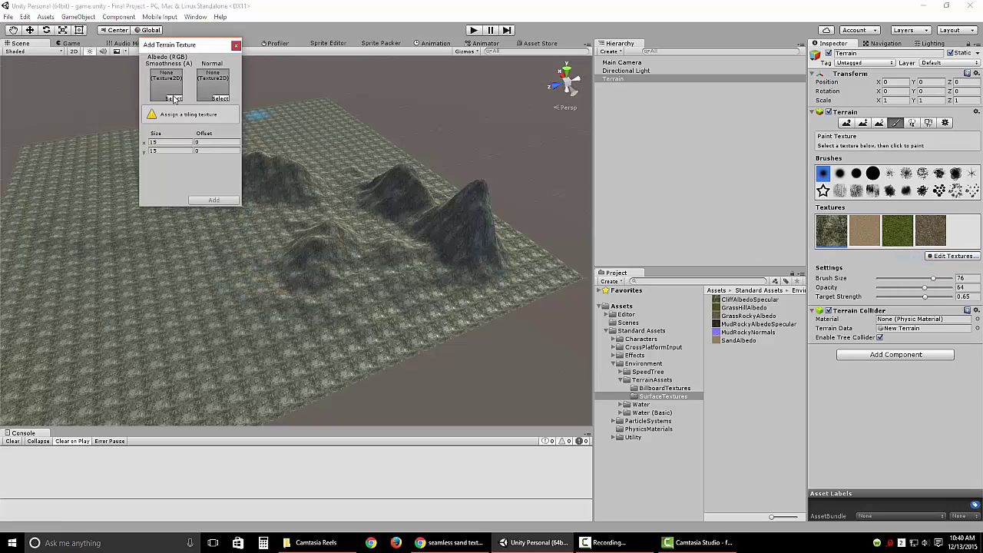
pyautogui.click(176, 100)
pyautogui.scroll(-5, 347, 326)
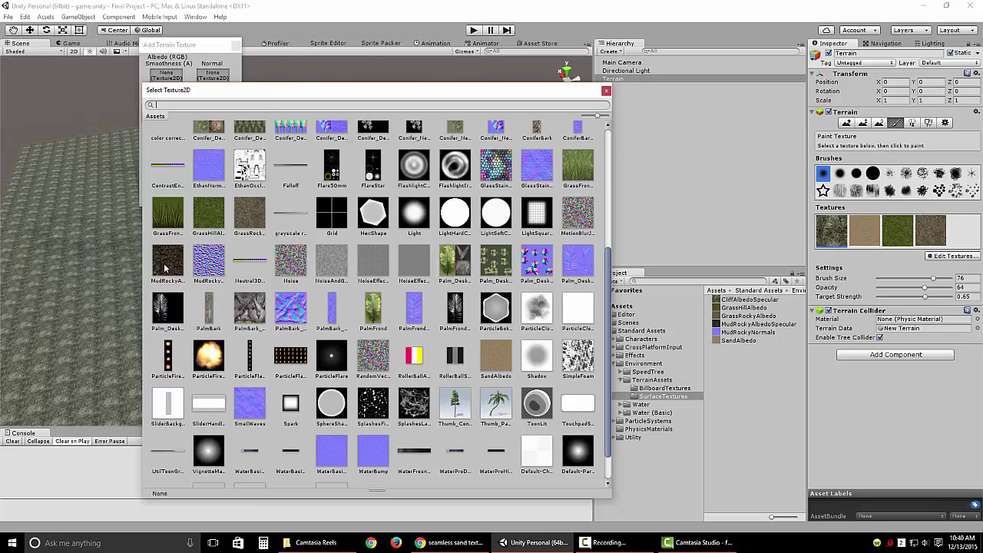
pyautogui.doubleClick(164, 267)
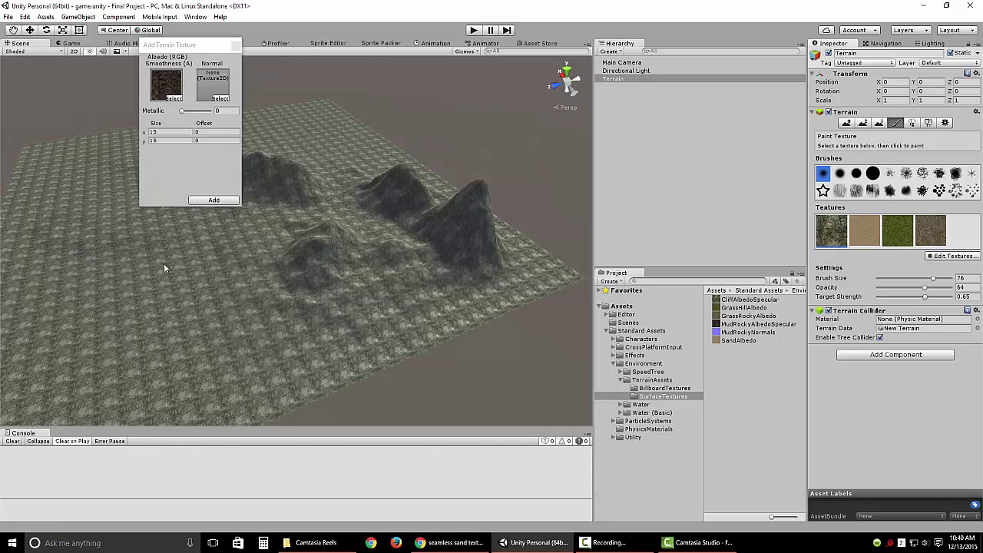
pyautogui.click(215, 201)
# Step: Choose the sand texture for painting and set the brush opacity to 10 and the target strength to 1
pyautogui.click(935, 234)
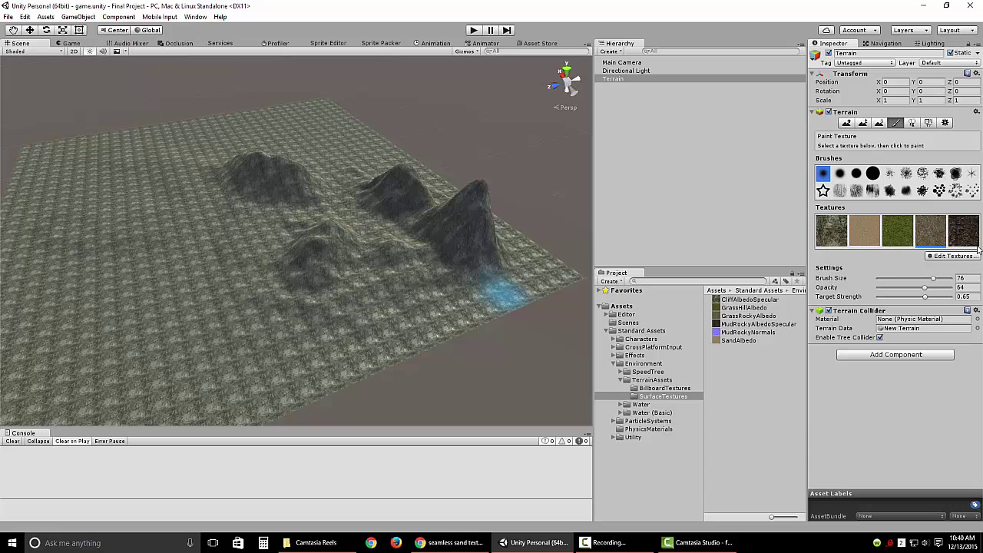
pyautogui.click(968, 238)
pyautogui.click(864, 234)
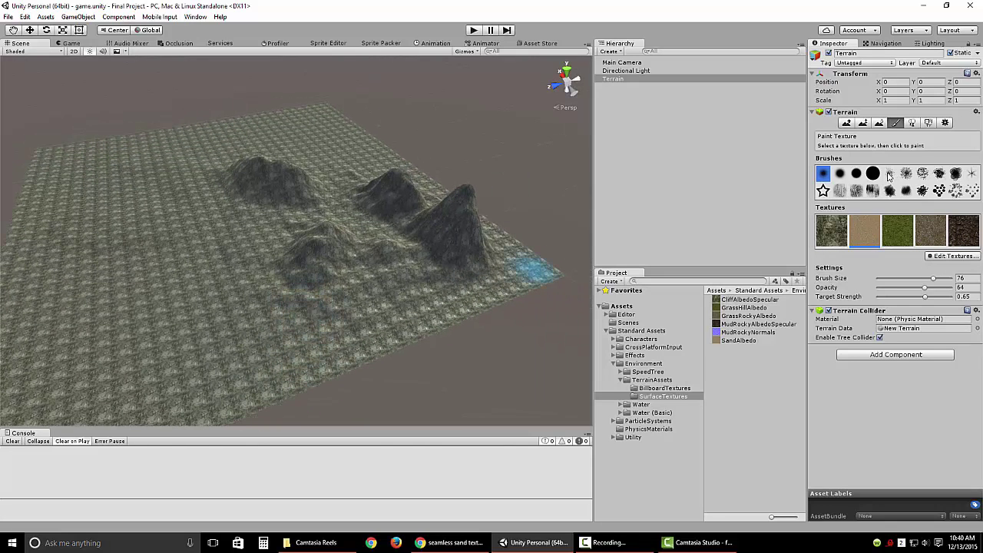
pyautogui.scroll(5, 476, 265)
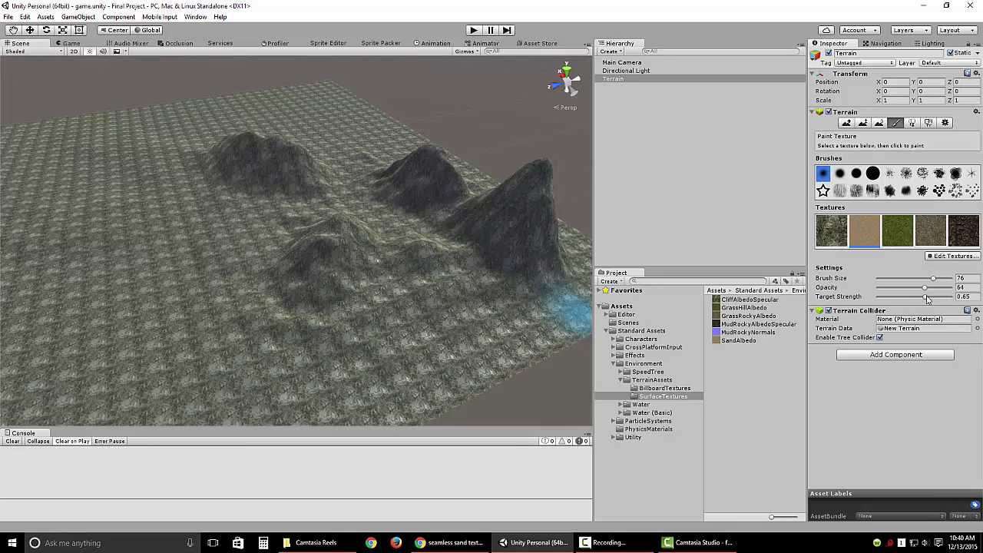
pyautogui.moveTo(927, 298)
pyautogui.mouseDown()
pyautogui.moveTo(957, 299)
pyautogui.moveTo(885, 291)
pyautogui.mouseUp()
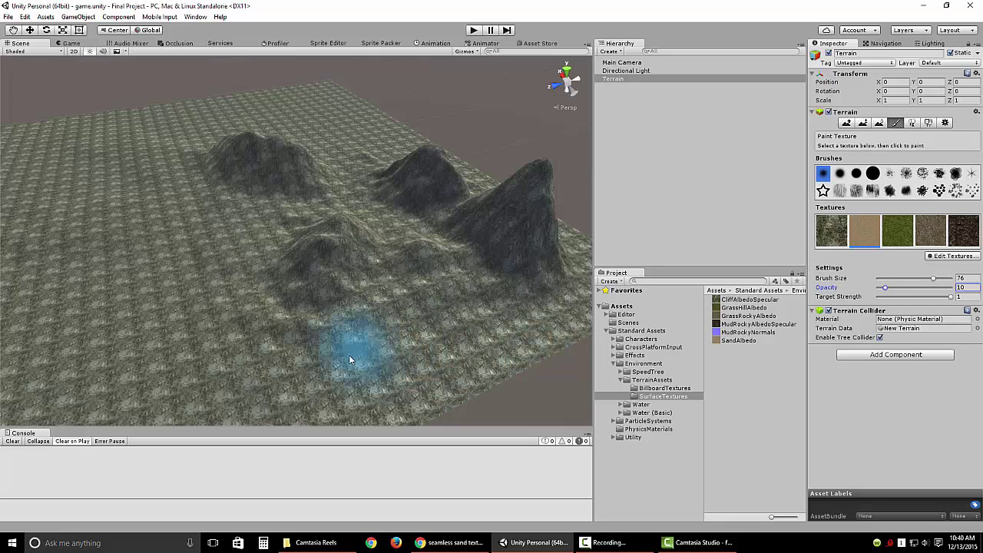
# Step: Paint a wide, curving sand path across the flat ground in front of the mountains, widening it at its far end
pyautogui.moveTo(295, 366)
pyautogui.mouseDown()
pyautogui.moveTo(229, 315)
pyautogui.moveTo(413, 335)
pyautogui.moveTo(460, 299)
pyautogui.moveTo(479, 301)
pyautogui.moveTo(253, 329)
pyautogui.moveTo(212, 273)
pyautogui.moveTo(145, 261)
pyautogui.moveTo(234, 272)
pyautogui.mouseUp()
pyautogui.moveTo(206, 243); pyautogui.dragTo(109, 222)
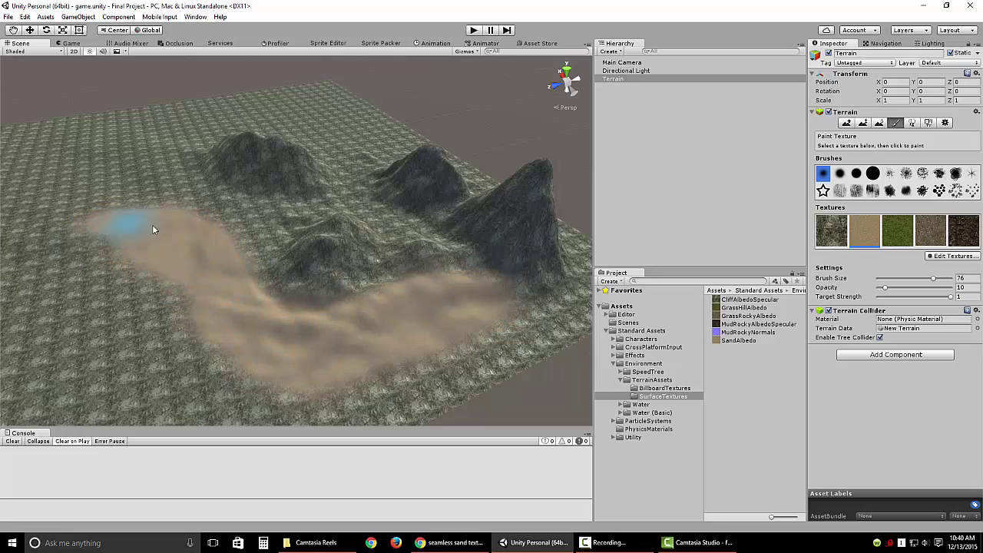
pyautogui.moveTo(205, 299)
pyautogui.keyDown('alt'); pyautogui.mouseDown()
pyautogui.moveTo(305, 300)
pyautogui.moveTo(269, 297)
pyautogui.moveTo(312, 282)
pyautogui.moveTo(249, 302)
pyautogui.moveTo(154, 279)
pyautogui.moveTo(197, 254)
pyautogui.moveTo(290, 244)
pyautogui.moveTo(251, 253)
pyautogui.mouseUp(); pyautogui.keyUp('alt')
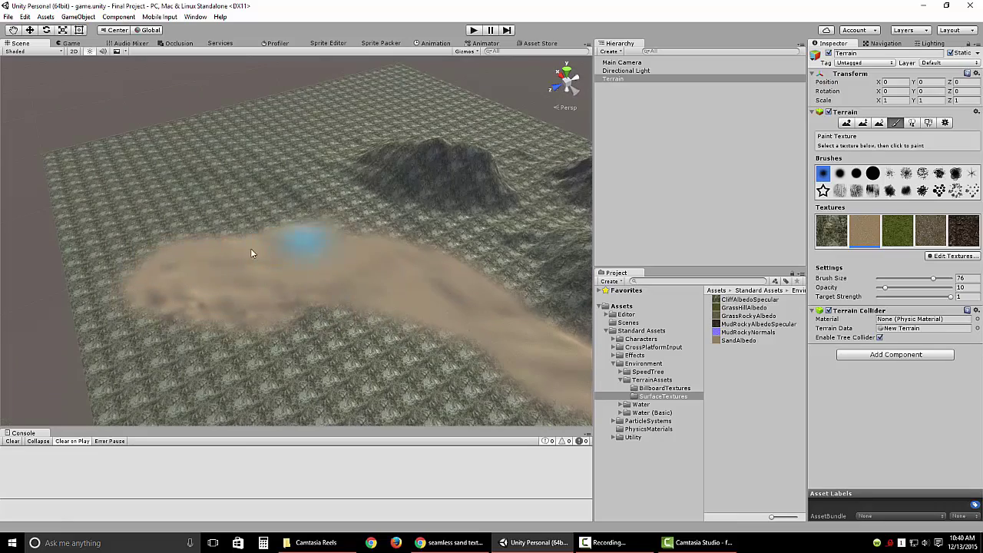
pyautogui.moveTo(383, 246)
pyautogui.keyDown('alt'); pyautogui.mouseDown()
pyautogui.moveTo(378, 271)
pyautogui.moveTo(446, 326)
pyautogui.moveTo(418, 280)
pyautogui.moveTo(329, 285)
pyautogui.moveTo(329, 296)
pyautogui.mouseUp(); pyautogui.keyUp('alt')
# Step: Paint the green grass texture across the valley floor between the mountains, next to the sand path
pyautogui.click(907, 245)
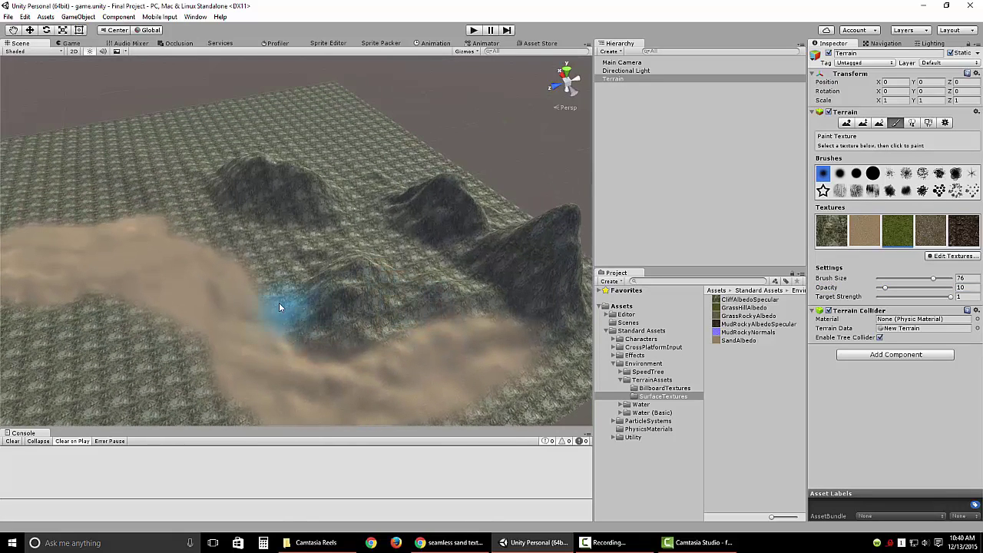
pyautogui.moveTo(302, 255)
pyautogui.mouseDown()
pyautogui.moveTo(342, 240)
pyautogui.moveTo(430, 257)
pyautogui.mouseUp()
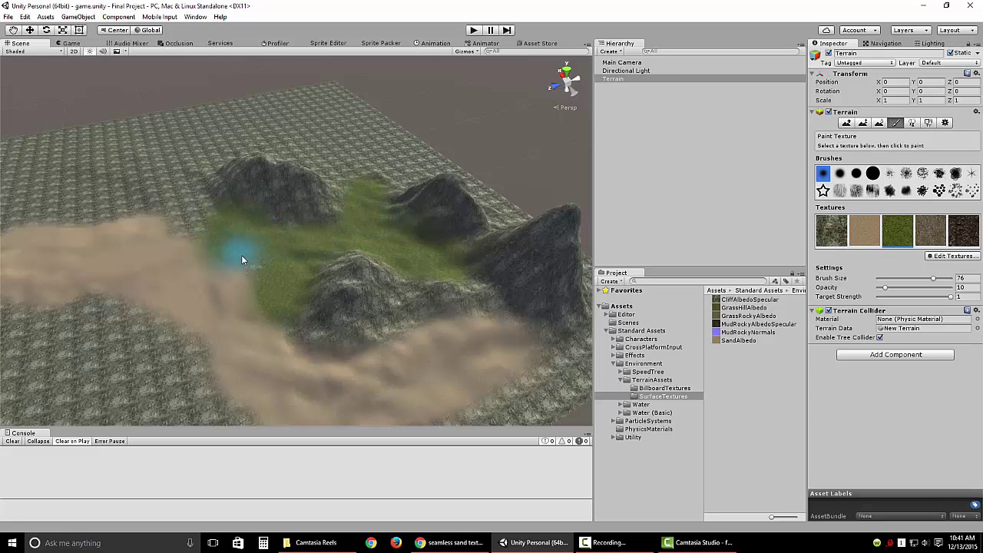
# Step: Paint the dark rocky mud texture over the slopes and peaks of all the mountains
pyautogui.click(965, 236)
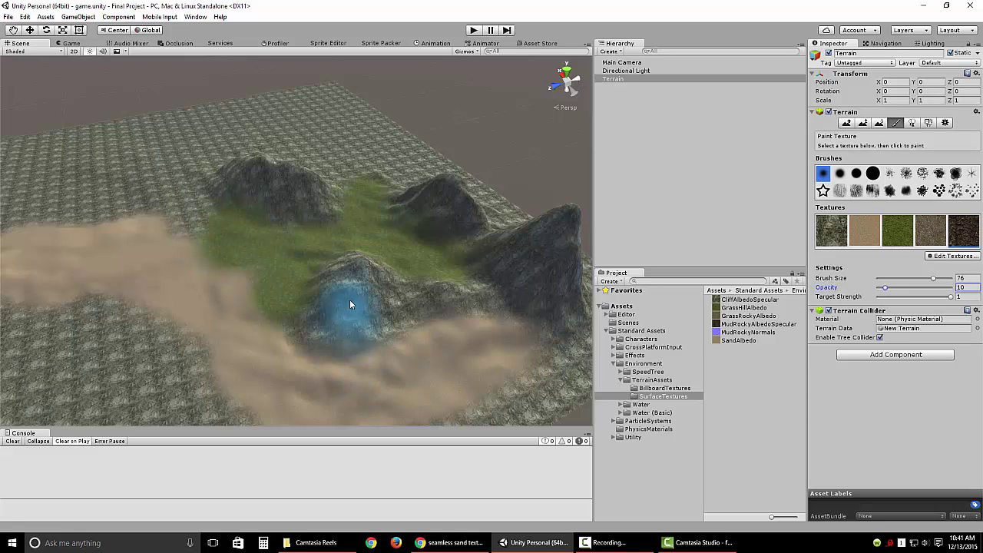
pyautogui.moveTo(351, 289)
pyautogui.mouseDown()
pyautogui.moveTo(353, 273)
pyautogui.moveTo(366, 273)
pyautogui.mouseUp()
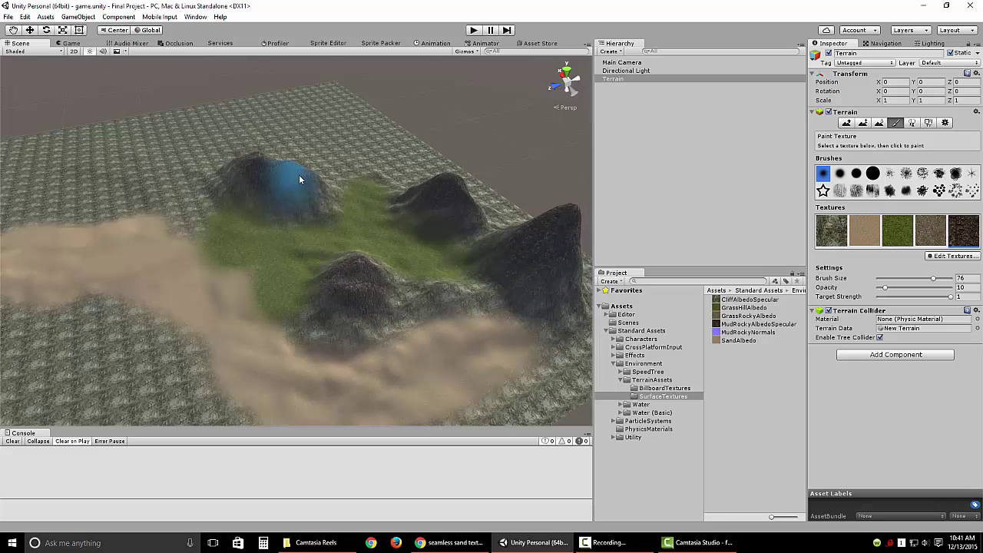
pyautogui.keyDown('alt'); pyautogui.moveTo(428, 255); pyautogui.dragTo(311, 230); pyautogui.keyUp('alt')
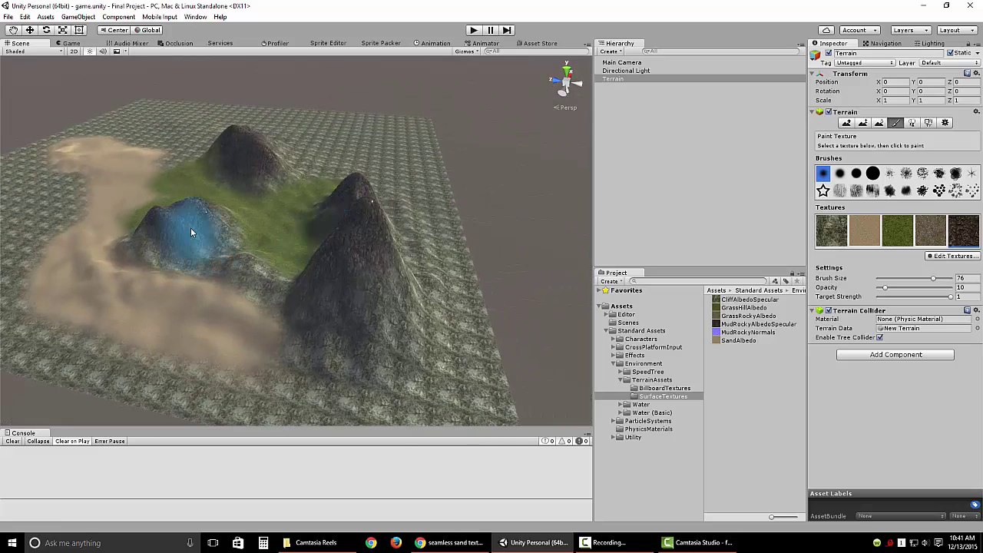
pyautogui.keyDown('alt'); pyautogui.moveTo(248, 202); pyautogui.dragTo(320, 233); pyautogui.keyUp('alt')
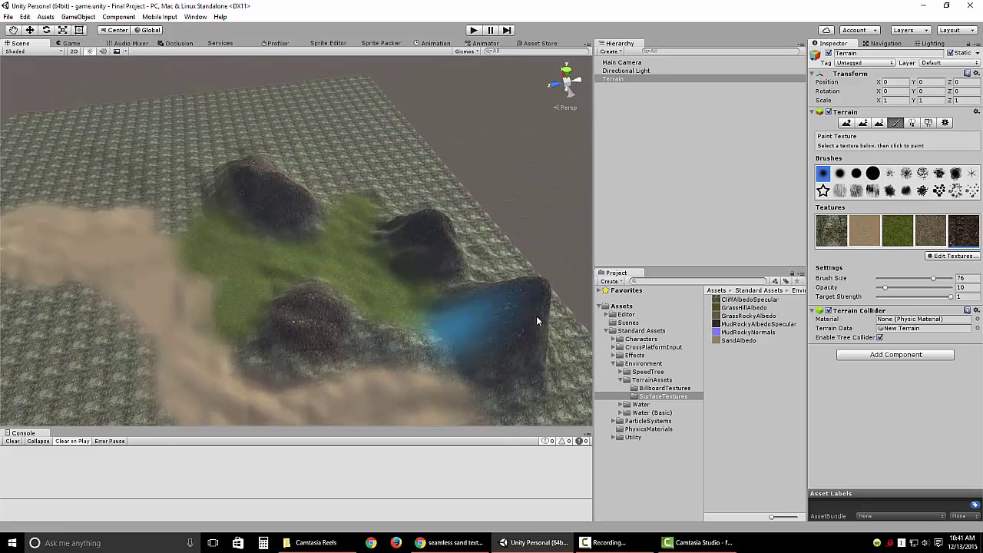
# Step: Paint the rocky grass texture over the bare ground around the mountain bases, bordering the grass and sand
pyautogui.click(928, 234)
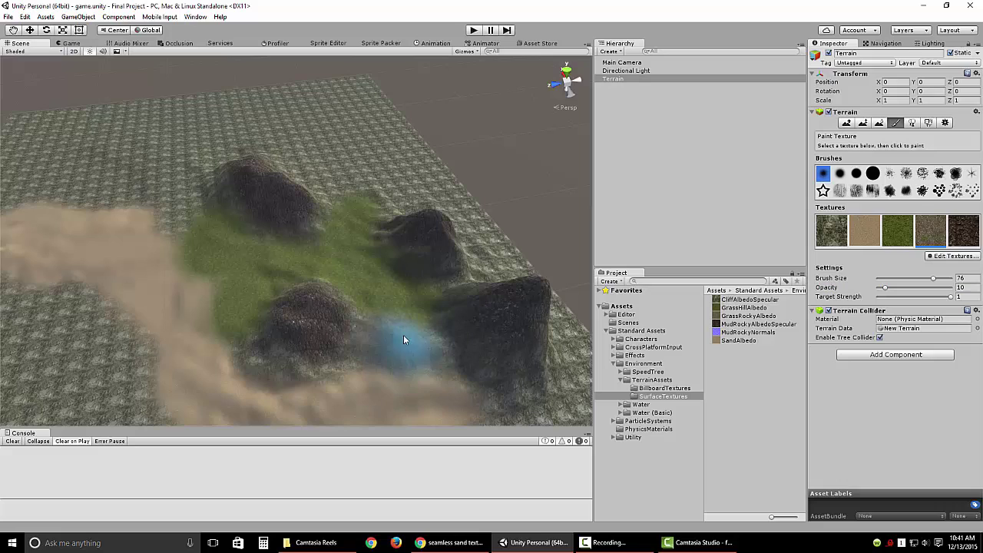
pyautogui.click(179, 214)
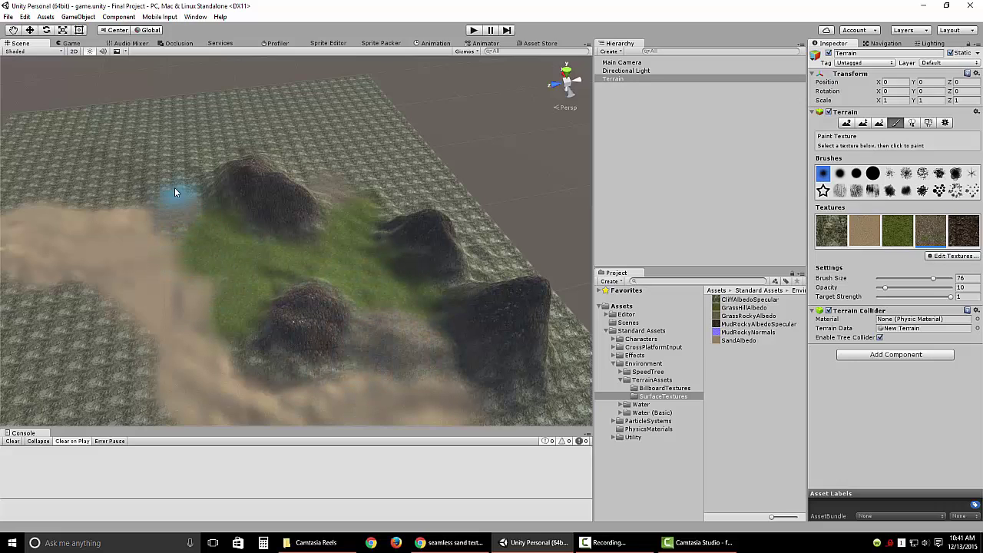
# Step: Paint a separate sand patch on the flat ground behind the rocky grass, beside the rearmost mountain
pyautogui.click(865, 231)
pyautogui.moveTo(136, 164)
pyautogui.mouseDown()
pyautogui.moveTo(112, 136)
pyautogui.moveTo(162, 152)
pyautogui.moveTo(148, 169)
pyautogui.moveTo(216, 160)
pyautogui.mouseUp()
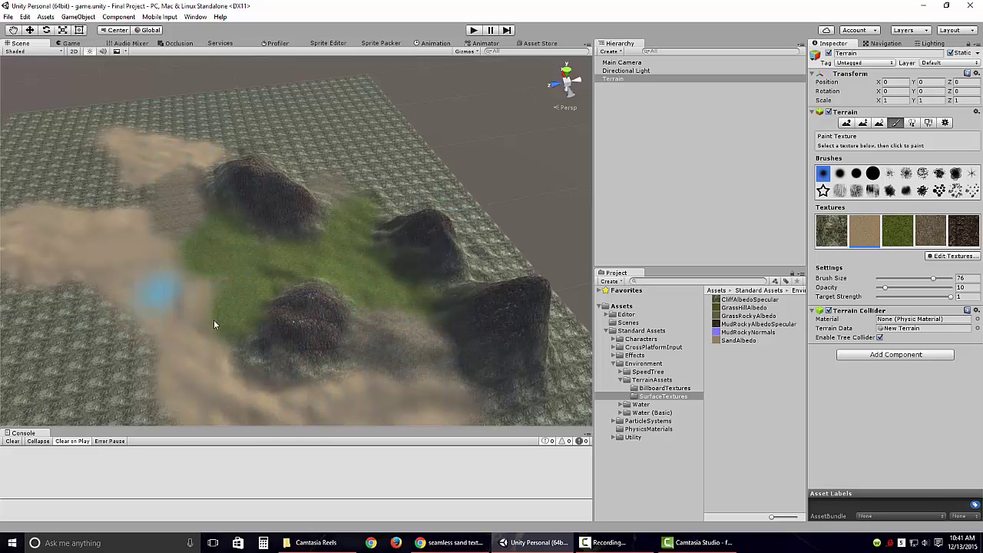
pyautogui.moveTo(399, 294)
pyautogui.mouseDown(button='right')
pyautogui.moveTo(340, 283)
pyautogui.moveTo(381, 298)
pyautogui.mouseUp(button='right')
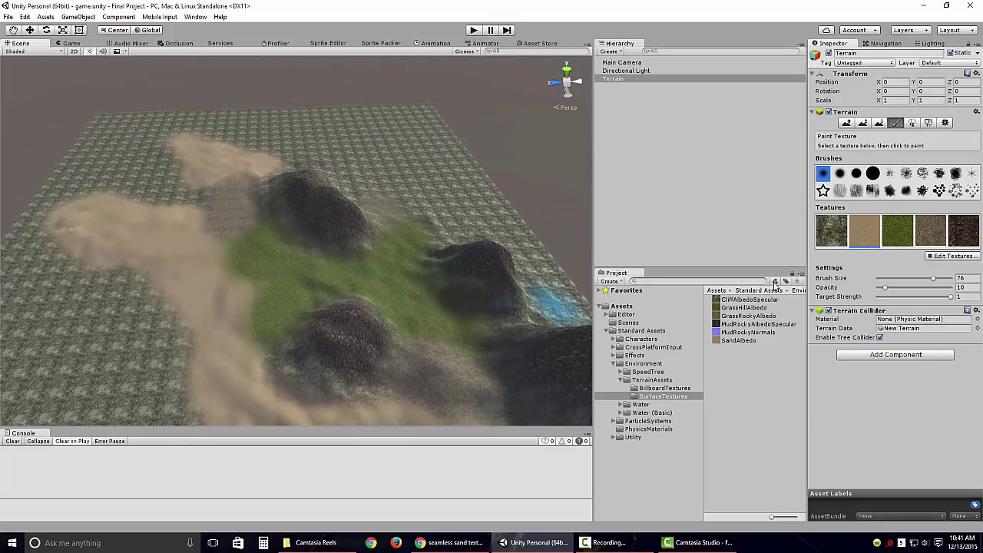
# Step: Choose a speckled brush with the grass texture and set brush size 82, opacity 10 and target strength 0.542
pyautogui.click(922, 173)
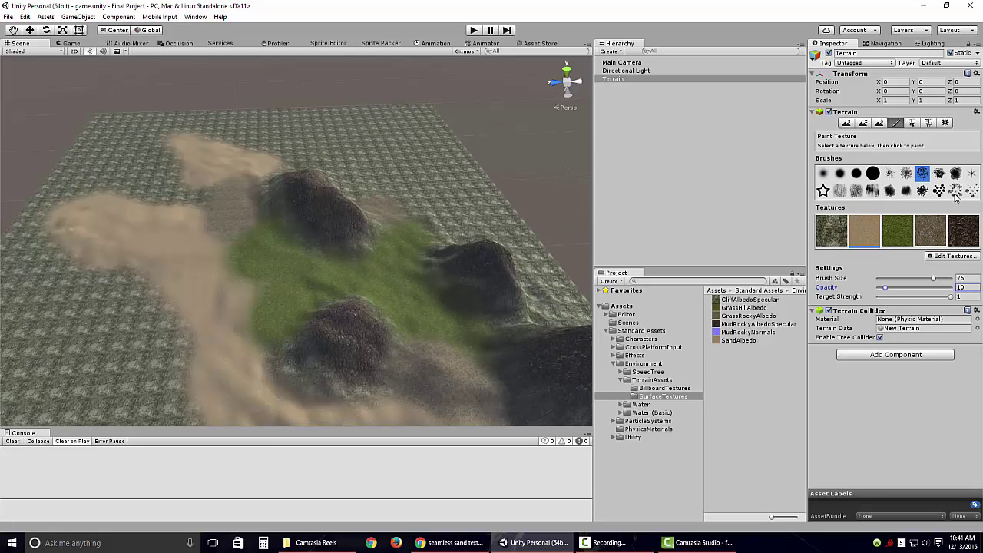
pyautogui.scroll(5, 426, 320)
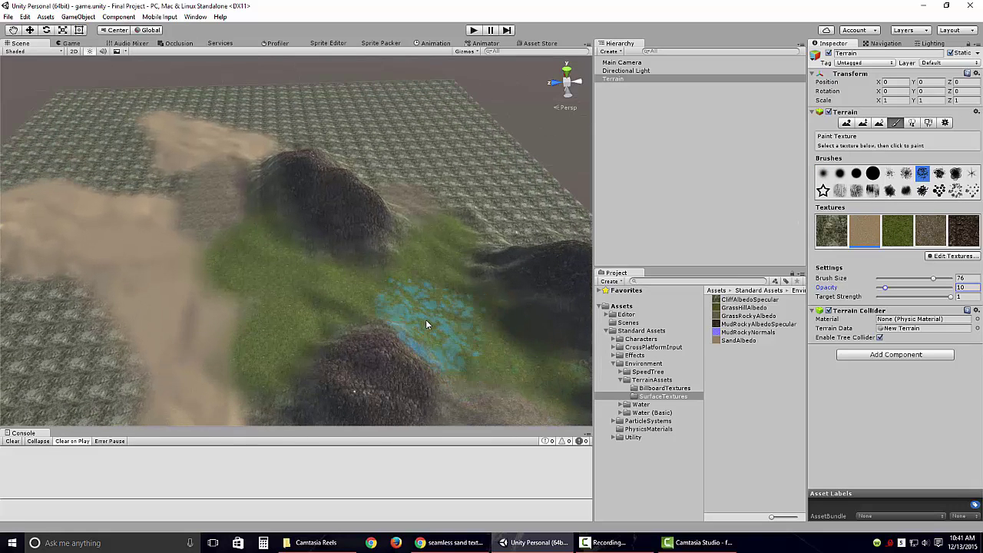
pyautogui.moveTo(932, 282); pyautogui.dragTo(935, 298)
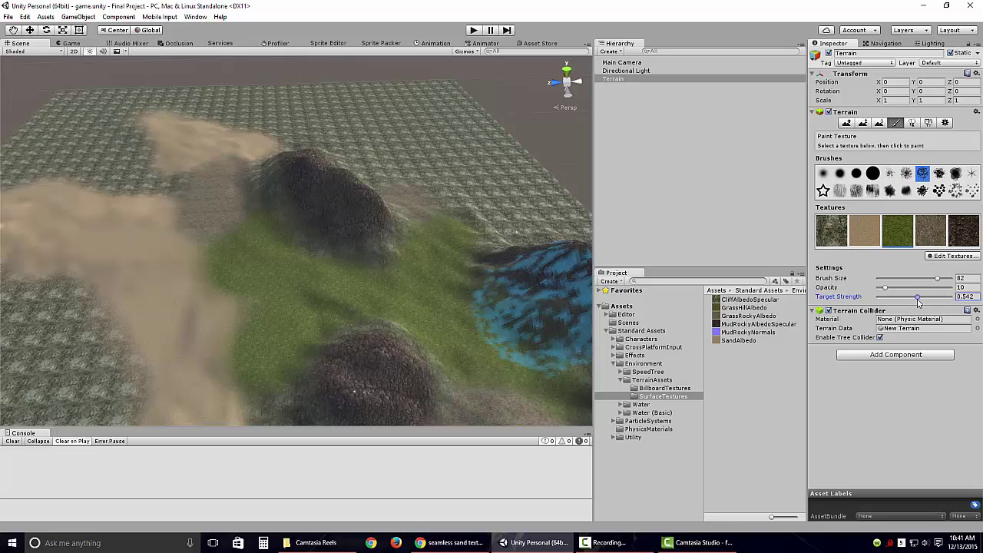
pyautogui.click(887, 288)
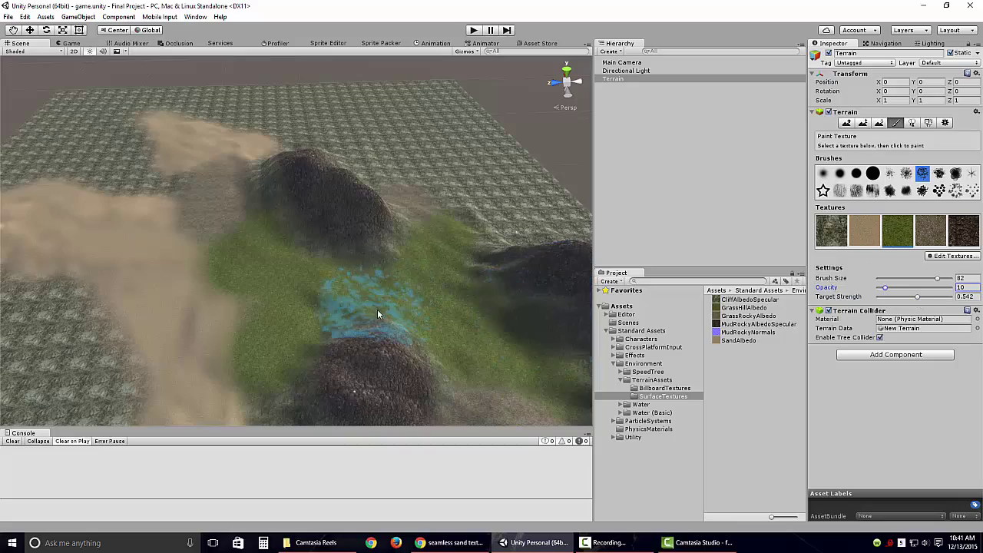
# Step: Blend the sand texture into the grass along the border of the sand path with the speckled brush
pyautogui.scroll(-2, 268, 296)
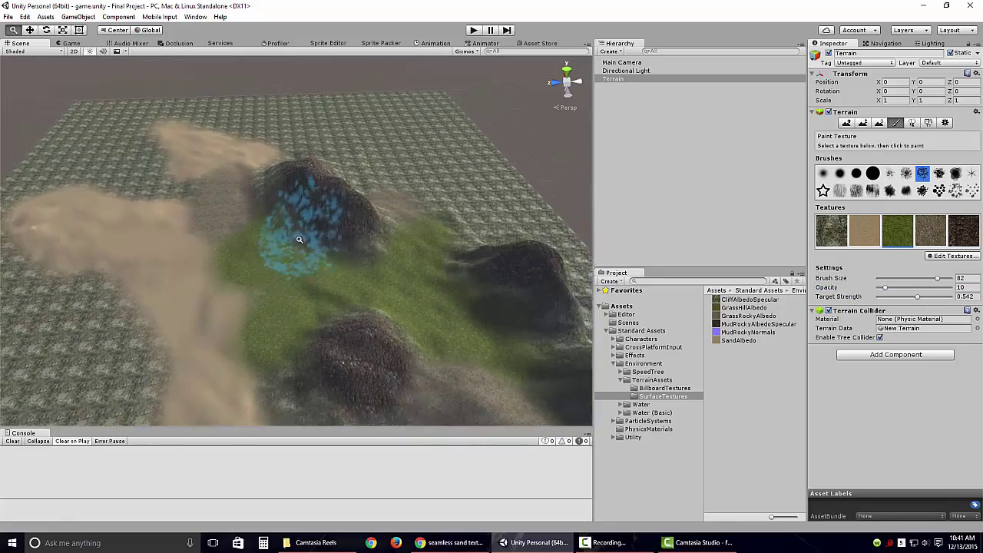
pyautogui.keyDown('alt'); pyautogui.moveTo(299, 239); pyautogui.dragTo(302, 300, button='right'); pyautogui.keyUp('alt')
pyautogui.keyDown('alt'); pyautogui.moveTo(302, 300); pyautogui.dragTo(215, 325); pyautogui.keyUp('alt')
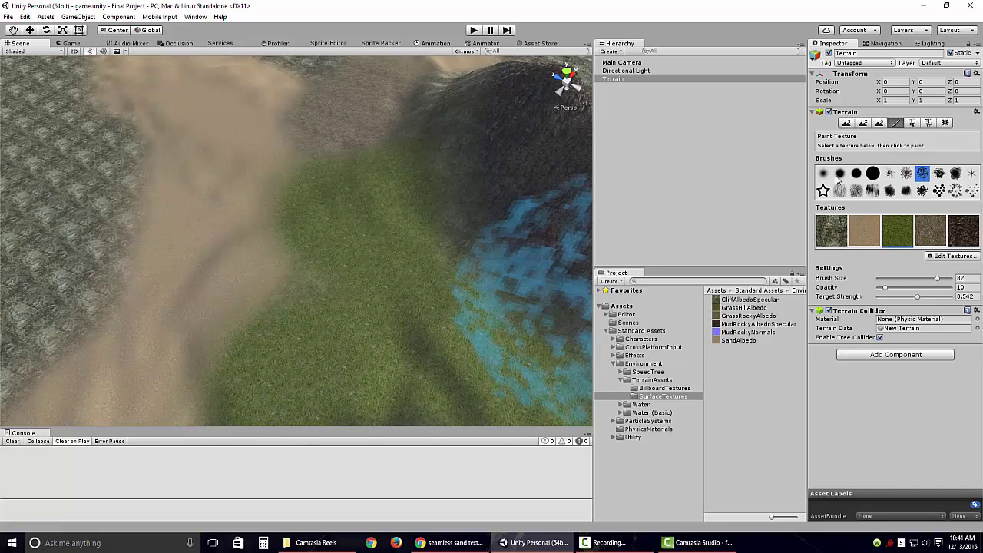
pyautogui.click(866, 232)
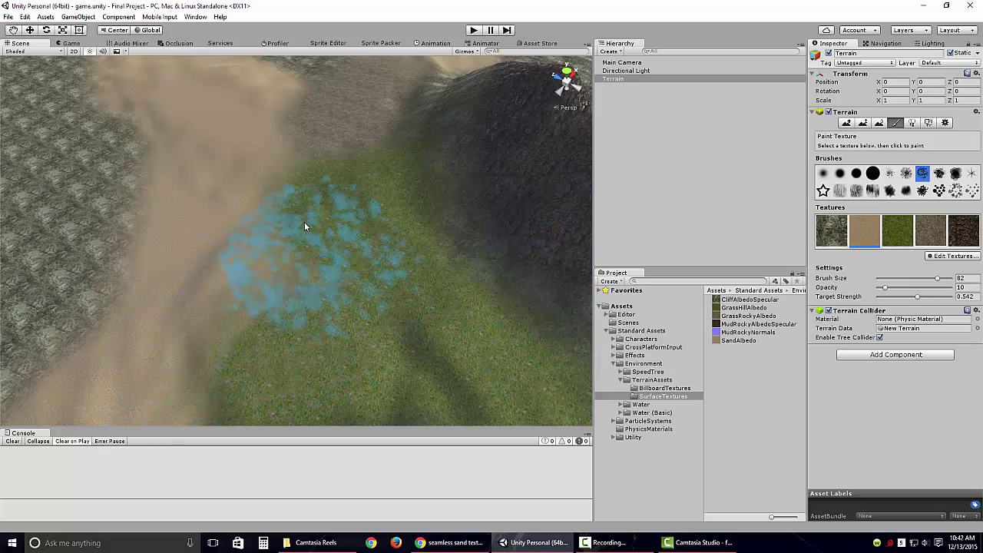
pyautogui.moveTo(304, 222)
pyautogui.mouseDown()
pyautogui.moveTo(325, 285)
pyautogui.moveTo(320, 192)
pyautogui.moveTo(359, 315)
pyautogui.moveTo(473, 367)
pyautogui.moveTo(312, 393)
pyautogui.moveTo(272, 284)
pyautogui.moveTo(317, 254)
pyautogui.moveTo(430, 263)
pyautogui.moveTo(366, 297)
pyautogui.mouseUp()
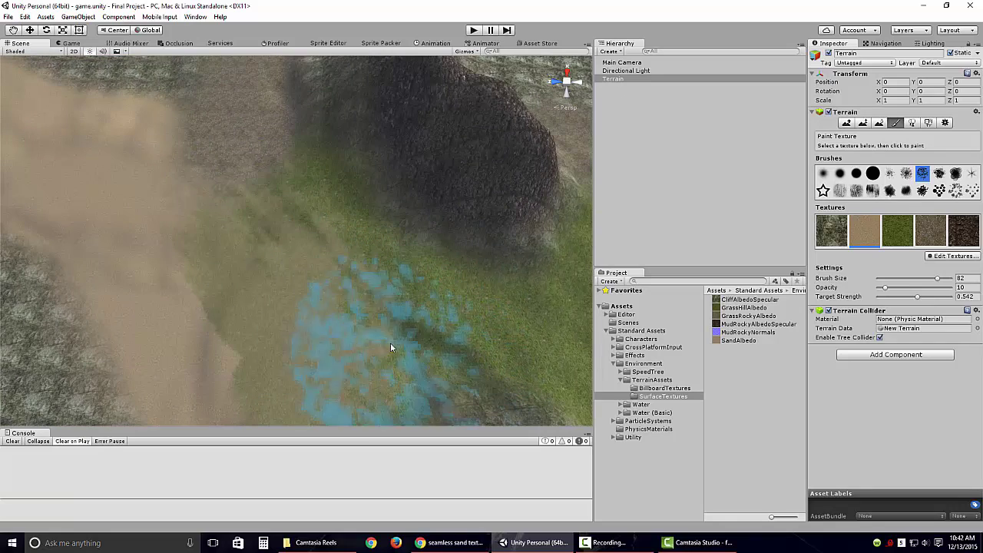
# Step: Set opacity to 4 and target strength to 0.929, and paint more sand along the path edge and in patches through the grassy valley
pyautogui.moveTo(886, 288); pyautogui.dragTo(938, 300)
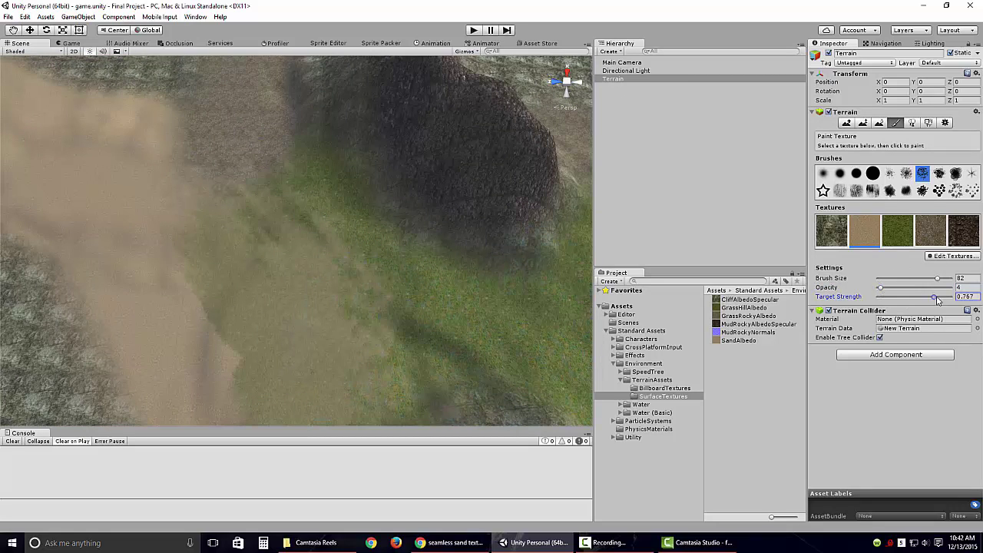
pyautogui.moveTo(333, 300)
pyautogui.mouseDown()
pyautogui.moveTo(257, 228)
pyautogui.moveTo(253, 300)
pyautogui.moveTo(306, 348)
pyautogui.moveTo(232, 216)
pyautogui.mouseUp()
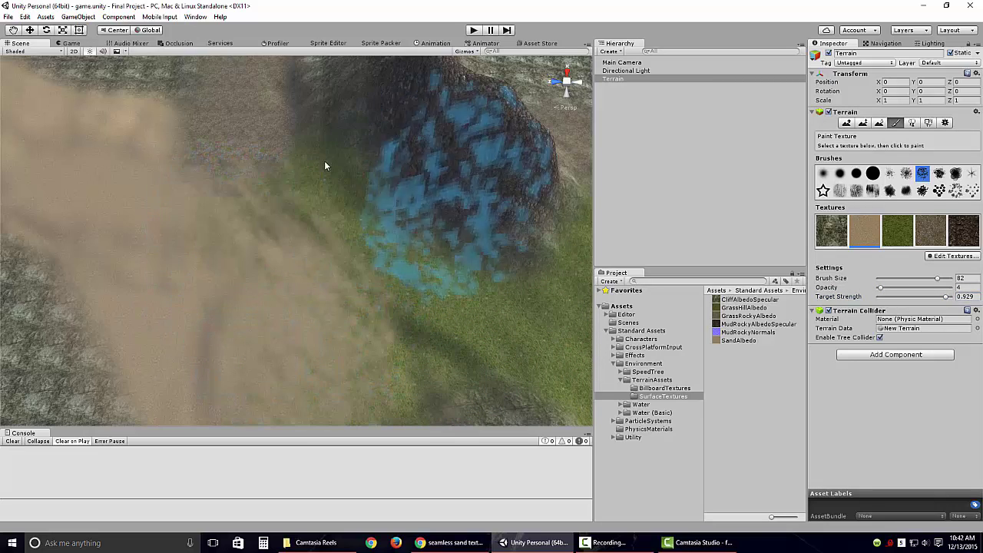
pyautogui.scroll(-4, 229, 138)
pyautogui.scroll(-2, 228, 133)
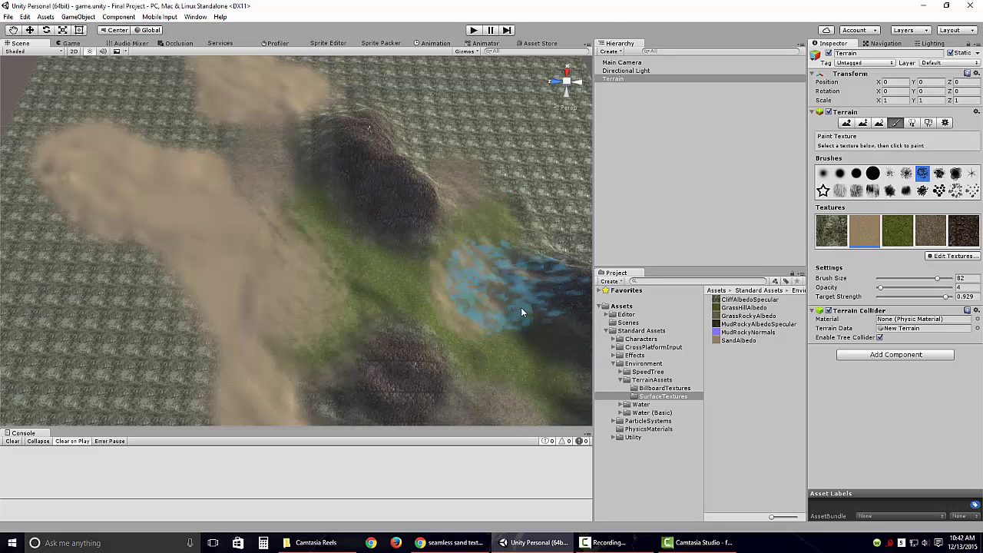
pyautogui.moveTo(520, 311)
pyautogui.keyDown('alt'); pyautogui.mouseDown()
pyautogui.moveTo(353, 246)
pyautogui.moveTo(465, 222)
pyautogui.moveTo(431, 278)
pyautogui.mouseUp(); pyautogui.keyUp('alt')
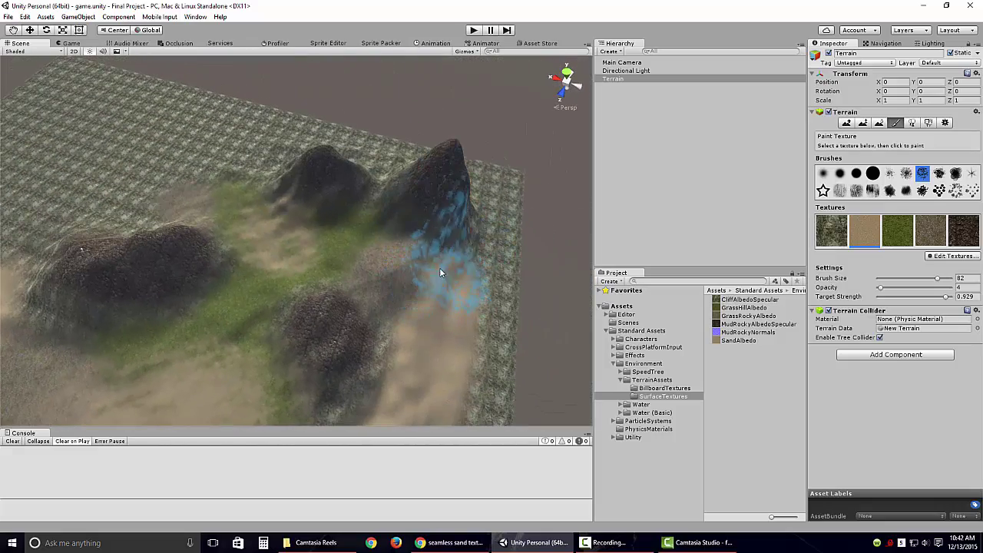
pyautogui.keyDown('alt'); pyautogui.moveTo(504, 267); pyautogui.dragTo(375, 286); pyautogui.keyUp('alt')
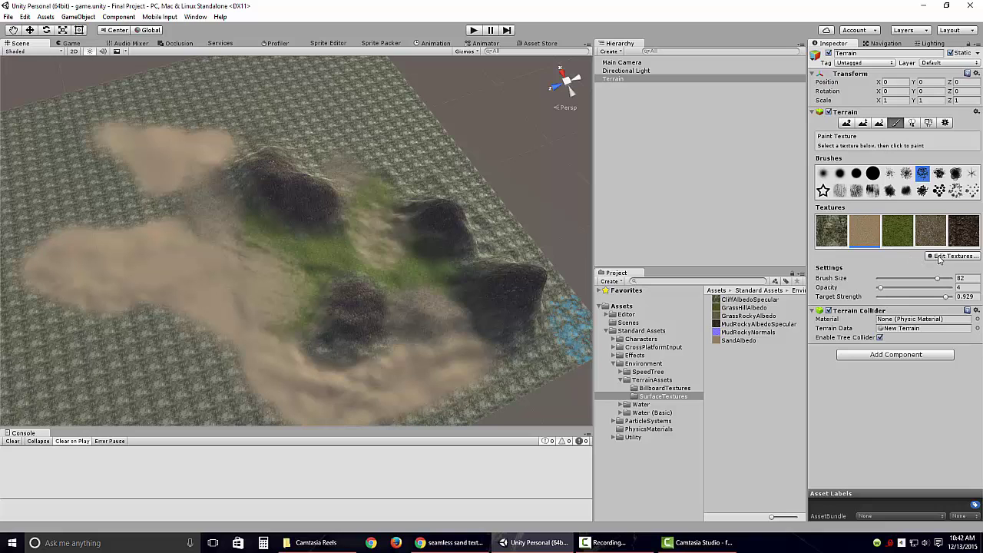
# Step: Switch to the Chrome browser and run an image search for "seamless snow texture power of 2"
pyautogui.click(452, 542)
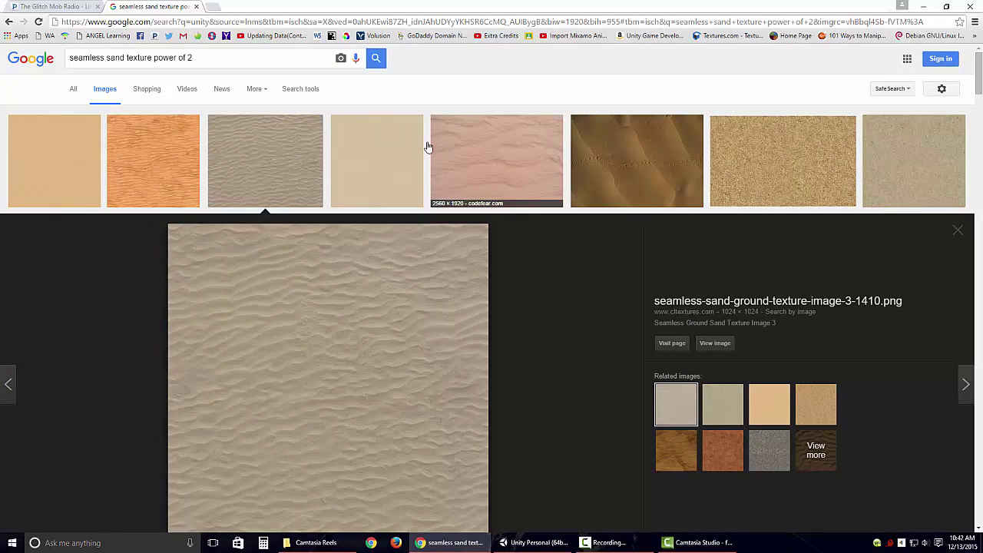
pyautogui.moveTo(194, 58); pyautogui.dragTo(19, 158)
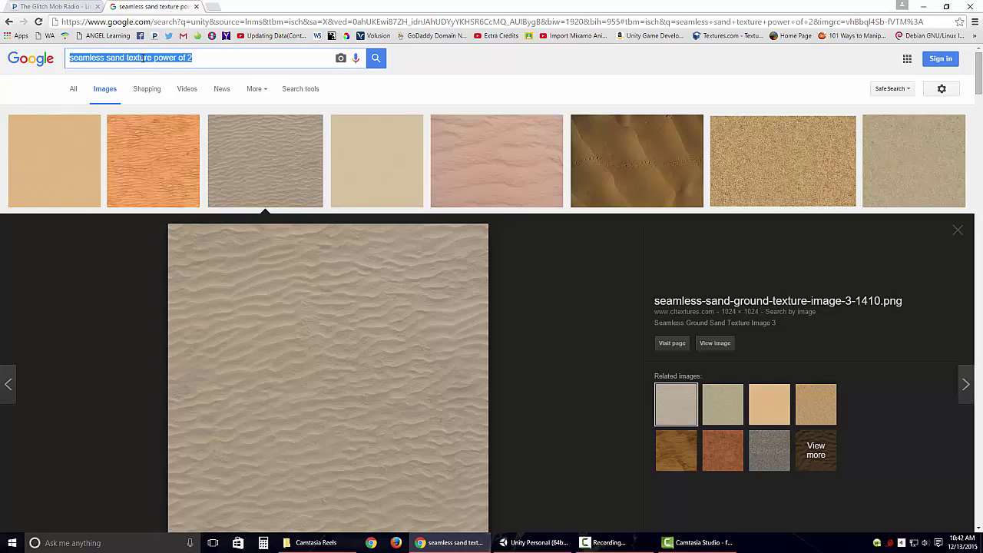
pyautogui.click(189, 58)
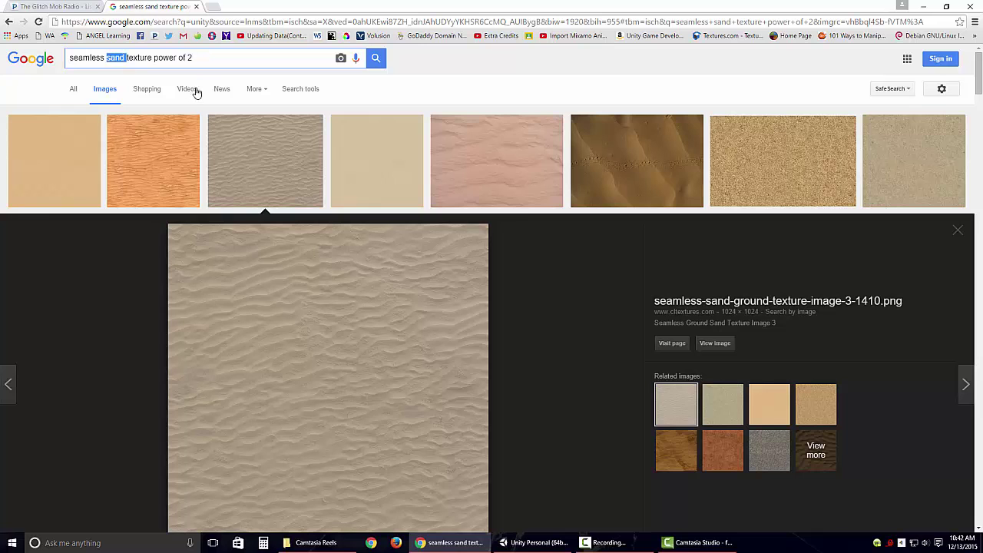
pyautogui.write('snow')
pyautogui.press('Return')
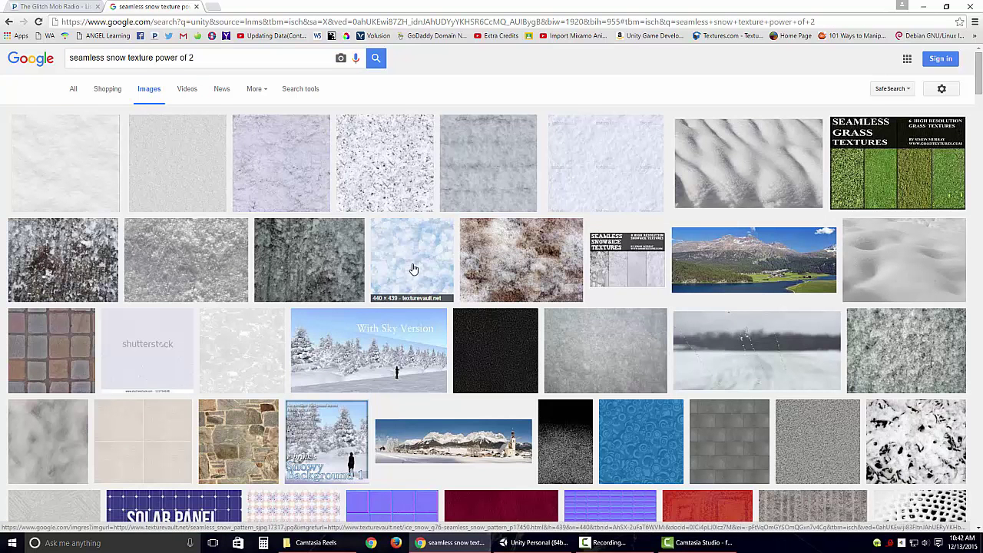
# Step: Preview the white "Seamless Snow Texture - ROBLOX" result and start saving its image
pyautogui.scroll(-3, 261, 351)
pyautogui.scroll(3, 465, 377)
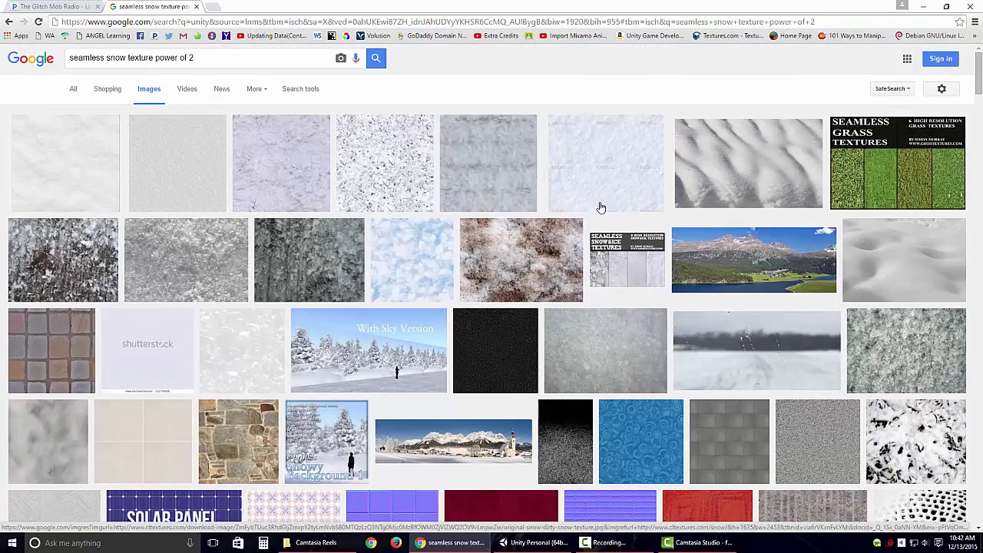
pyautogui.click(99, 200)
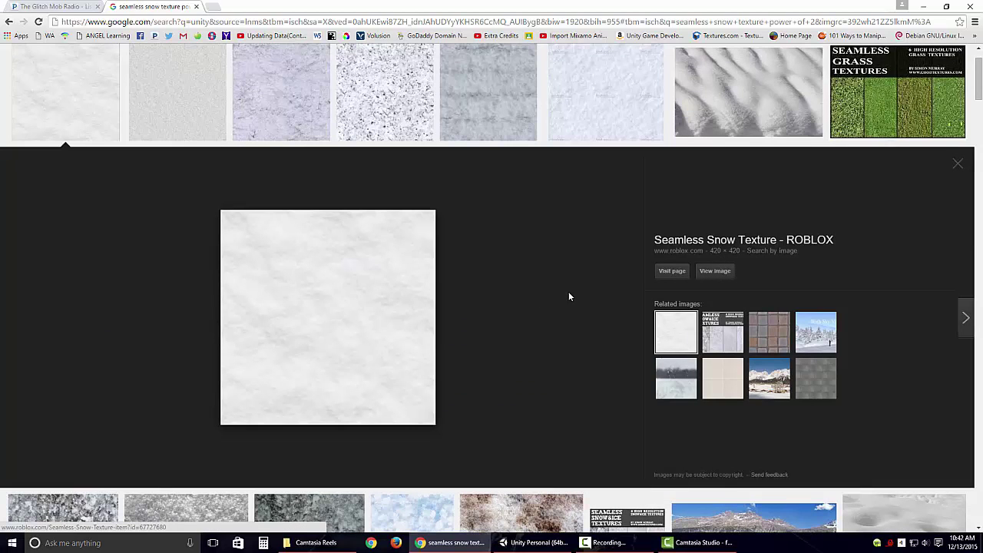
pyautogui.click(956, 163)
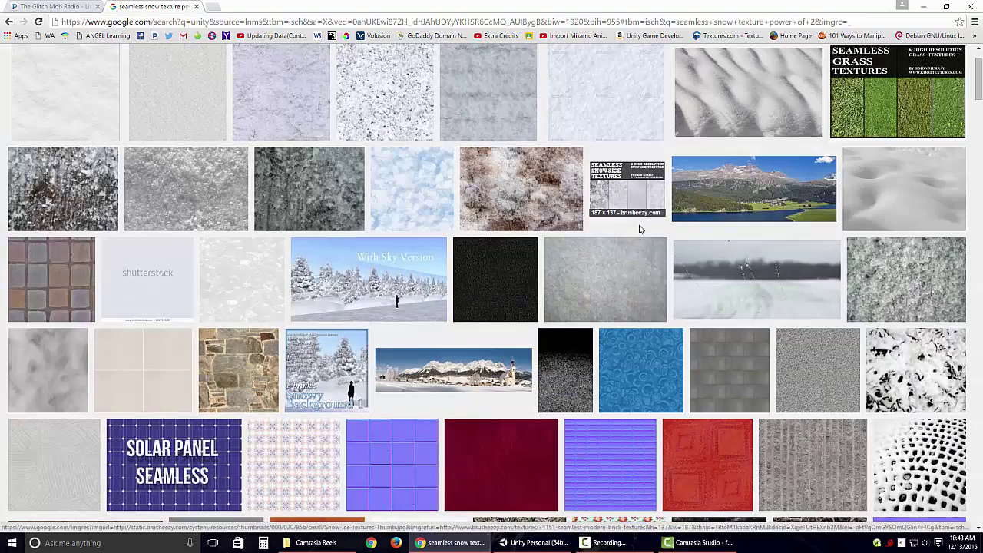
pyautogui.scroll(-2, 639, 227)
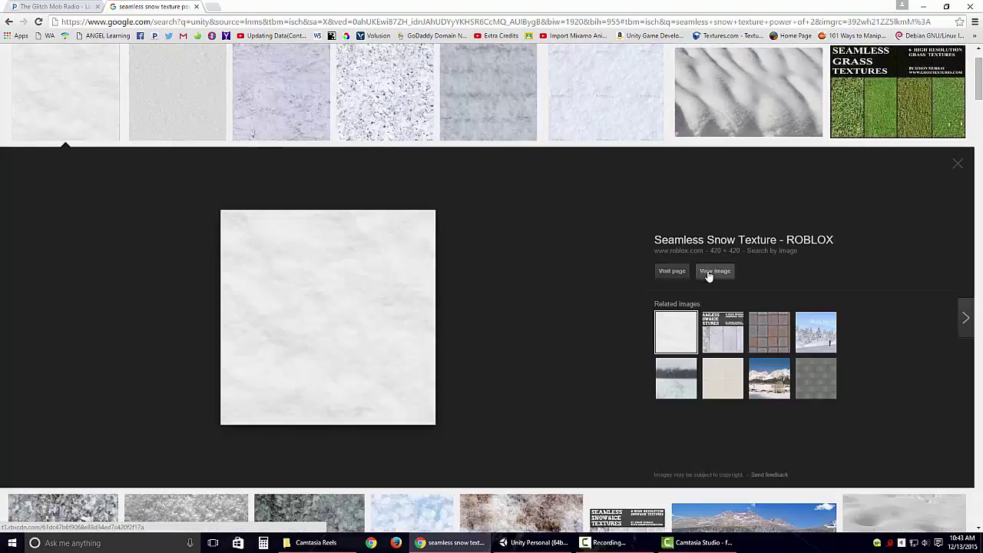
pyautogui.rightClick(346, 312)
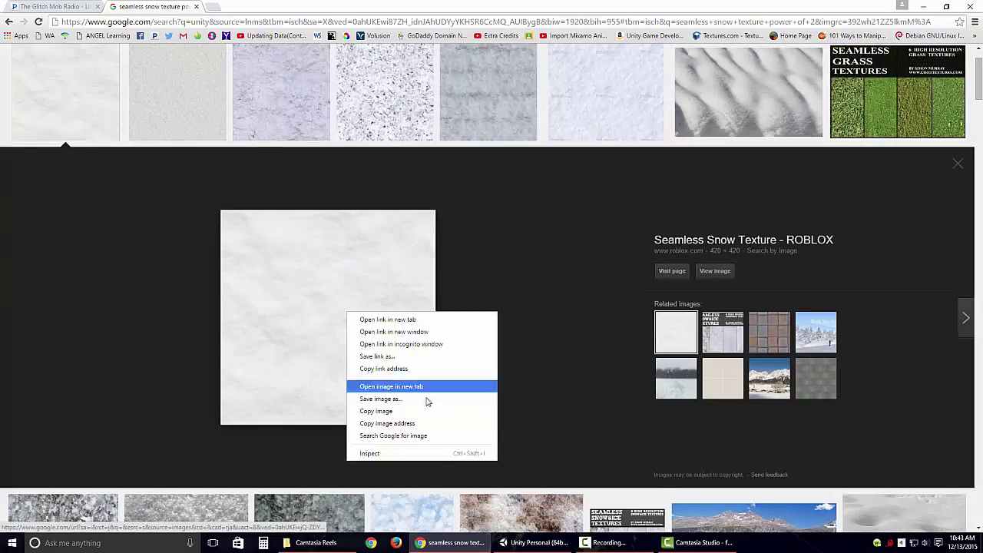
pyautogui.click(404, 406)
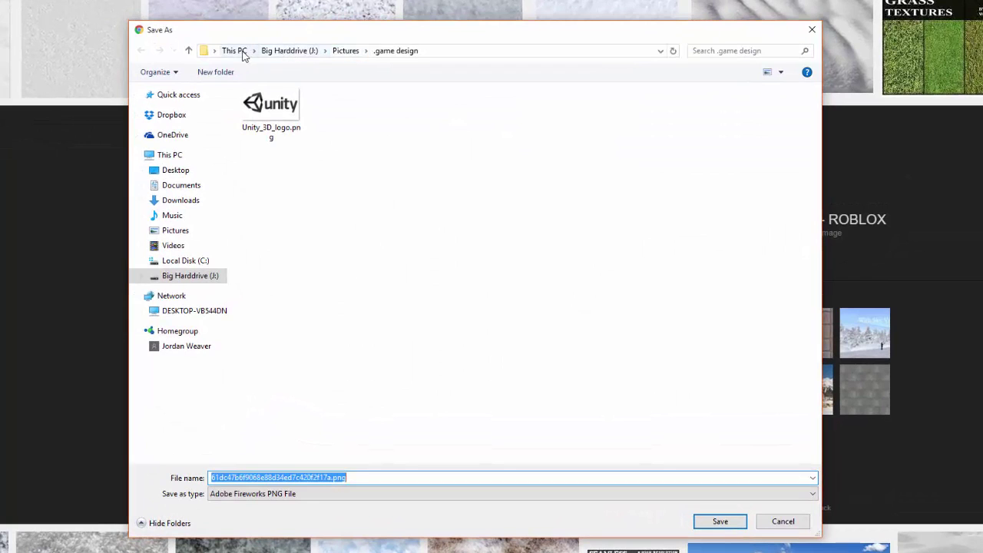
# Step: Set the image's save location to the Assets folder of Final Project, inside My Final Unity Project on the Desktop
pyautogui.click(176, 170)
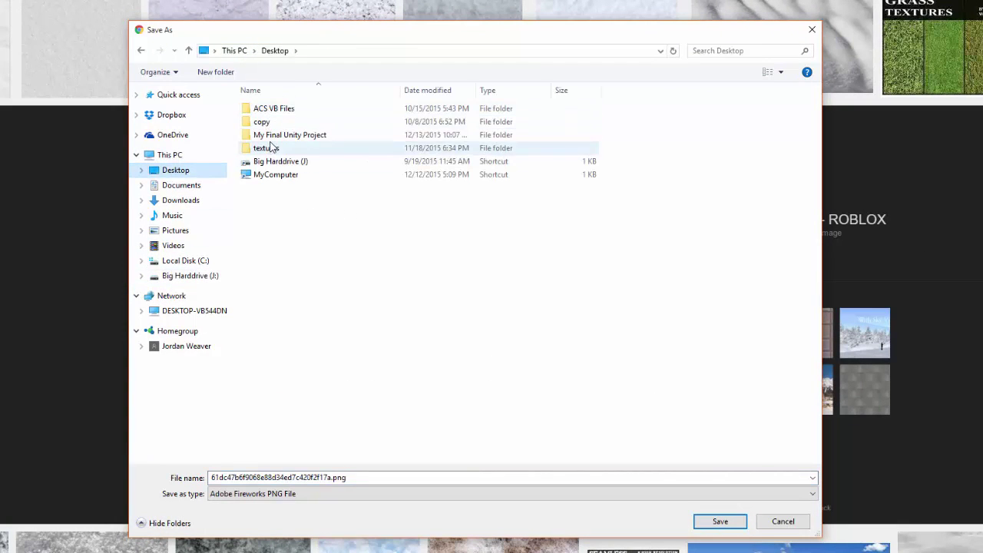
pyautogui.doubleClick(272, 135)
pyautogui.doubleClick(268, 110)
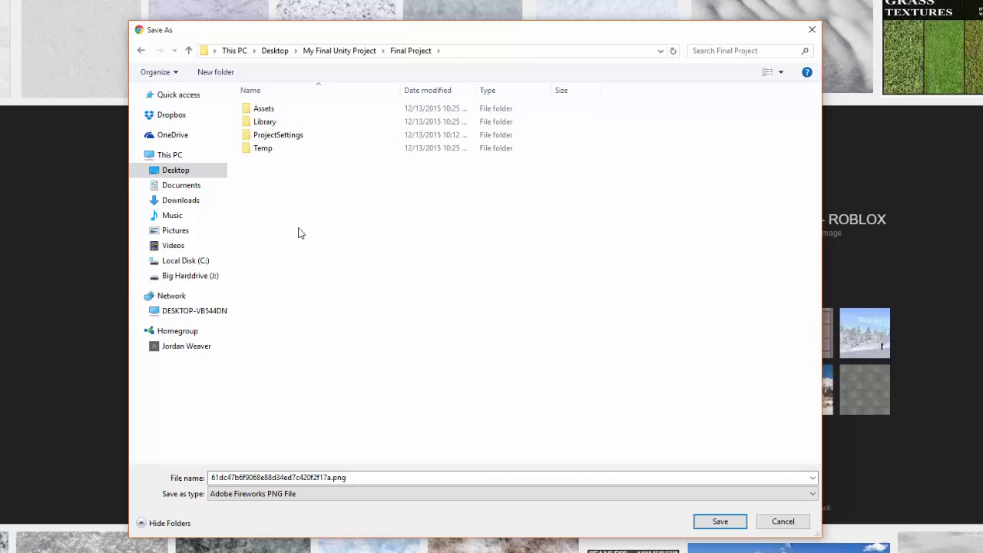
pyautogui.doubleClick(264, 109)
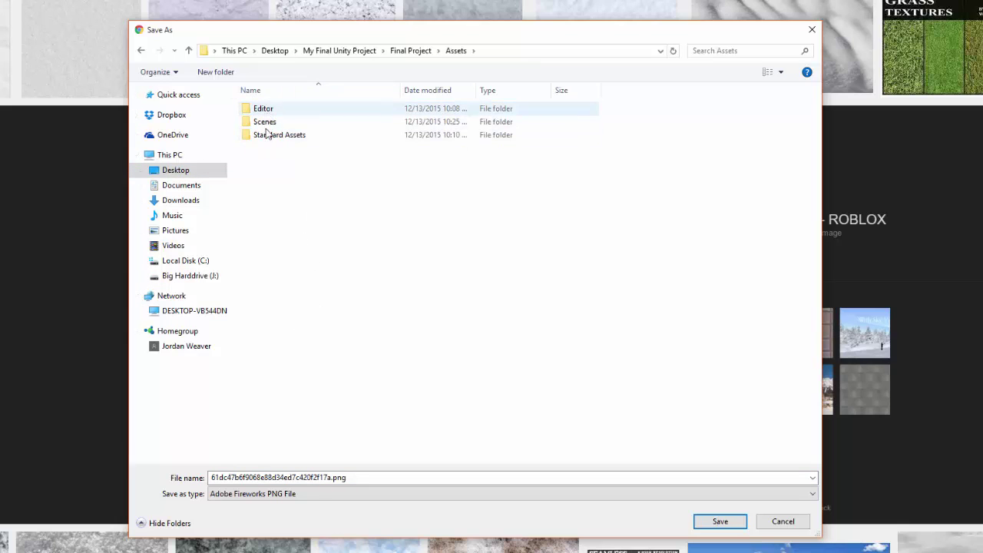
# Step: Create a folder named textures inside Assets and save the snow image into it as a PNG
pyautogui.click(216, 72)
pyautogui.write('t')
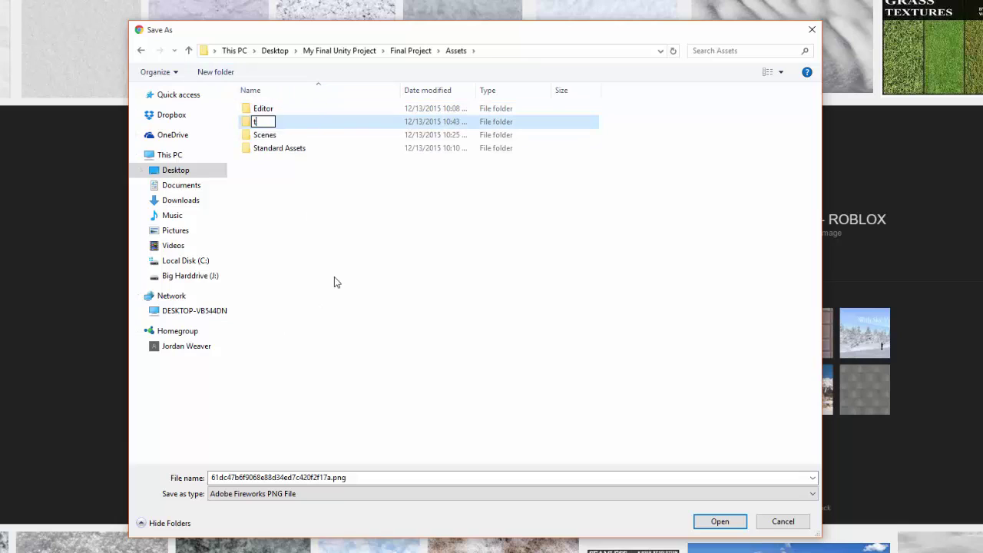
pyautogui.write('extures')
pyautogui.press('Return')
pyautogui.doubleClick(268, 148)
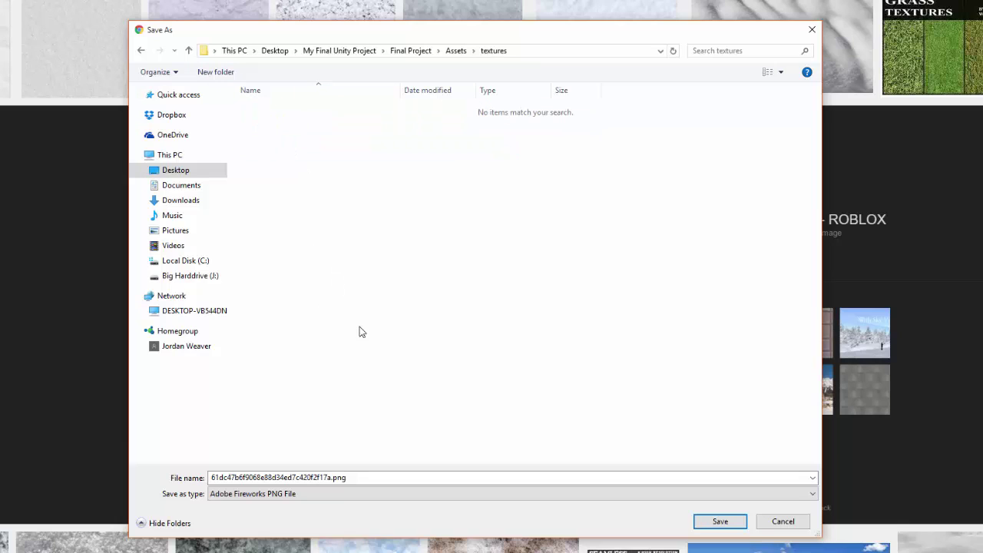
pyautogui.click(719, 520)
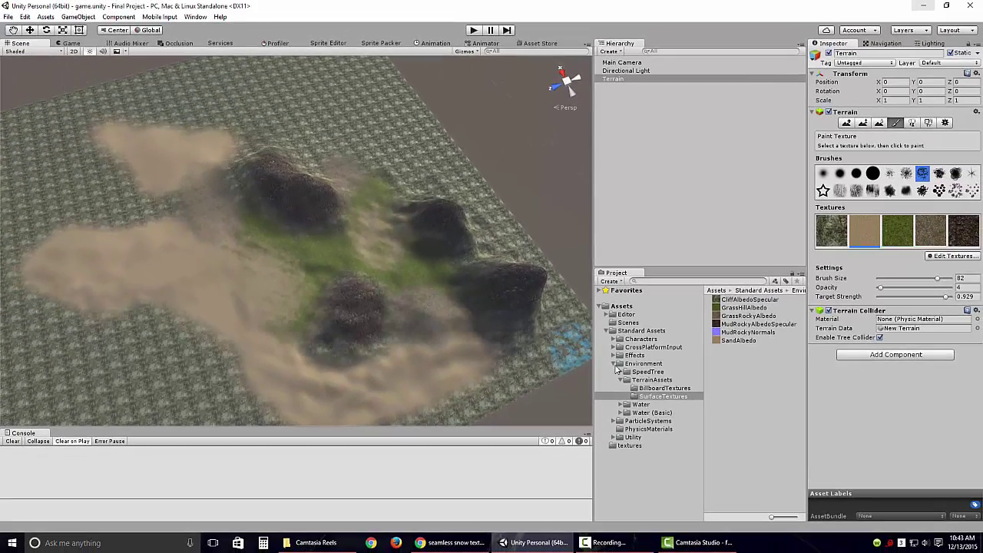
# Step: Switch to Unity, open the project's textures folder and rename the downloaded image to snow
pyautogui.click(615, 371)
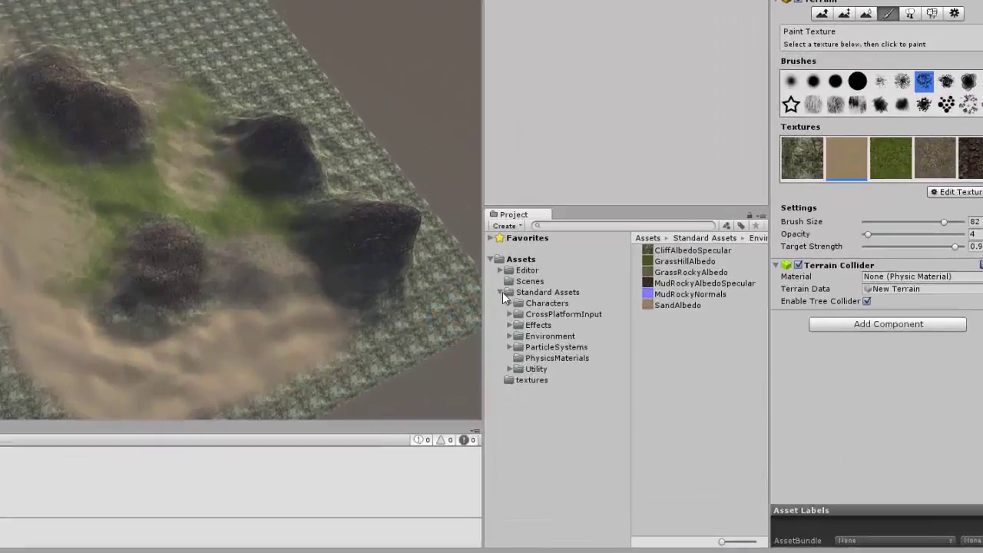
pyautogui.click(612, 330)
pyautogui.click(620, 338)
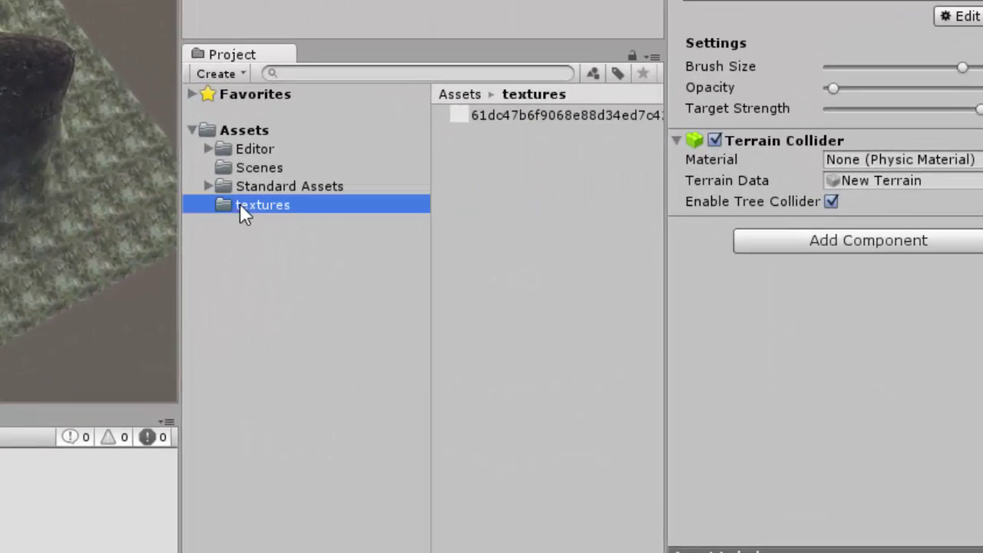
pyautogui.click(528, 119)
pyautogui.press('F2')
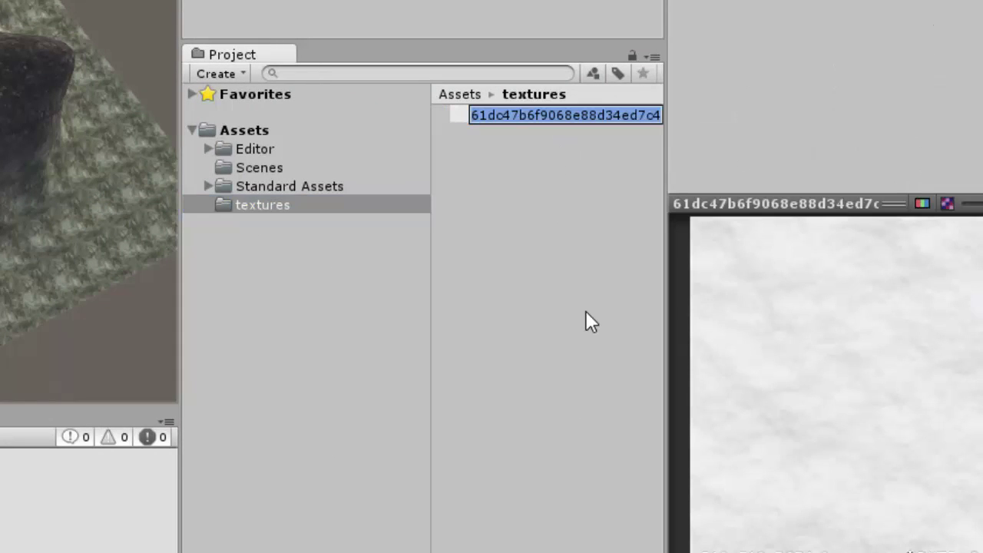
pyautogui.write('snow')
pyautogui.press('Return')
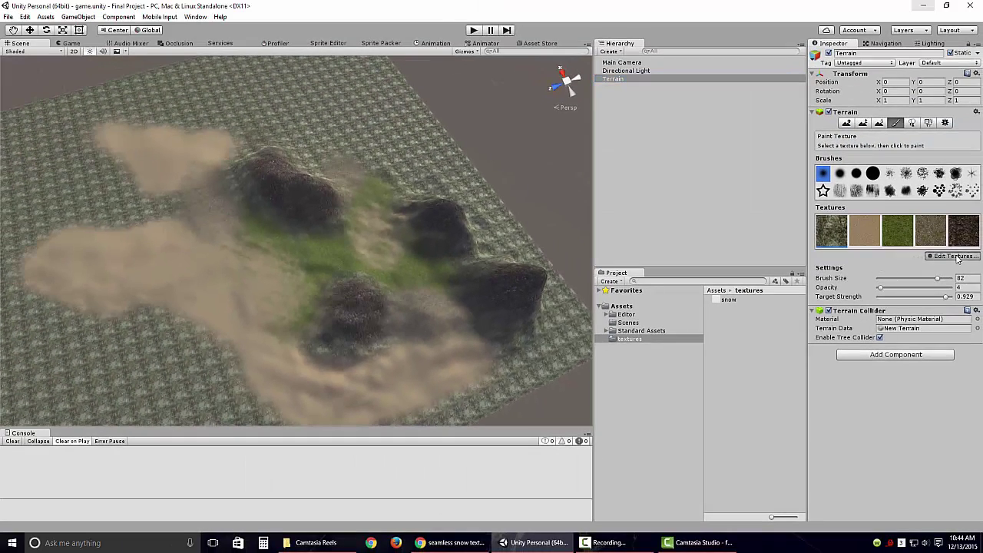
# Step: Add a new terrain texture that uses the snow image as its albedo
pyautogui.click(949, 259)
pyautogui.click(948, 262)
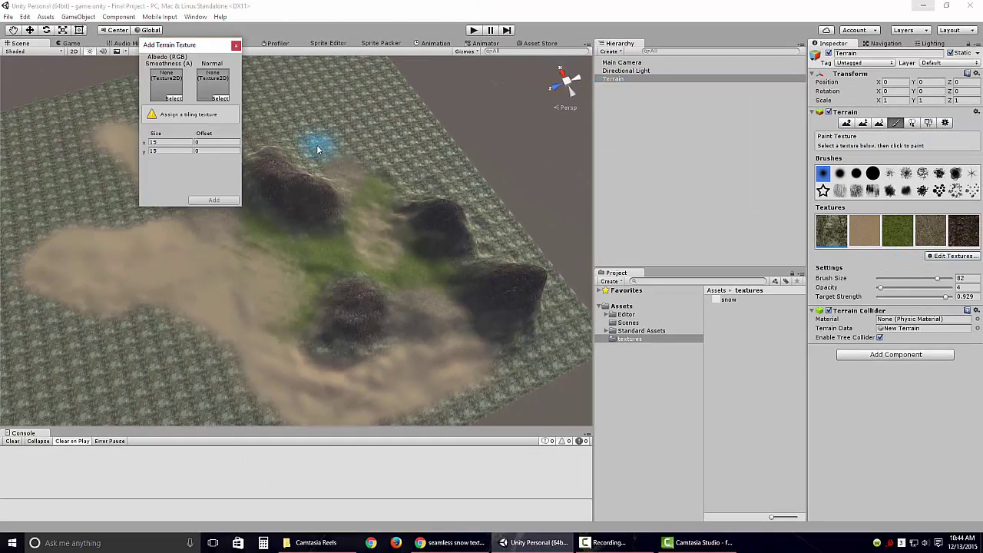
pyautogui.click(176, 102)
pyautogui.scroll(-5, 371, 336)
pyautogui.scroll(-2, 372, 336)
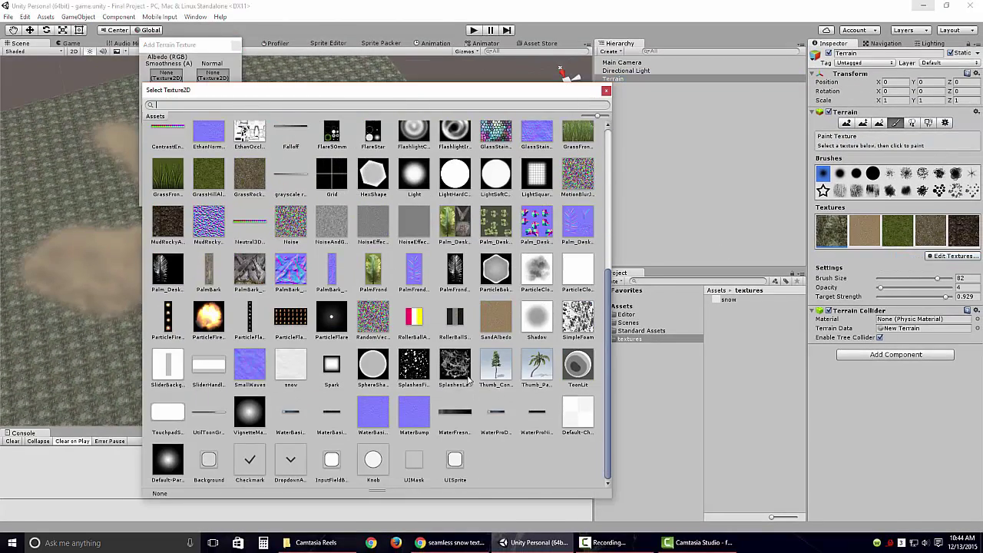
pyautogui.doubleClick(296, 367)
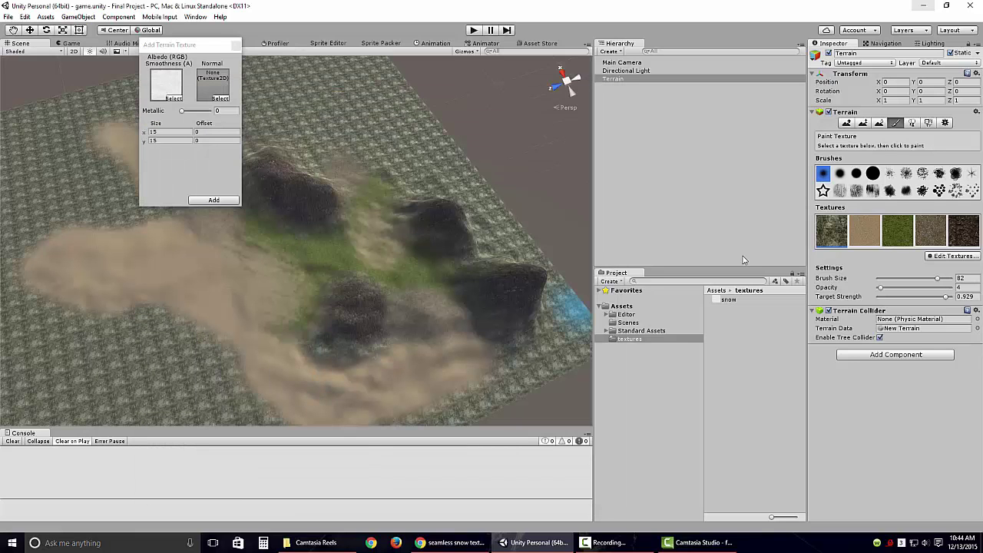
pyautogui.click(213, 197)
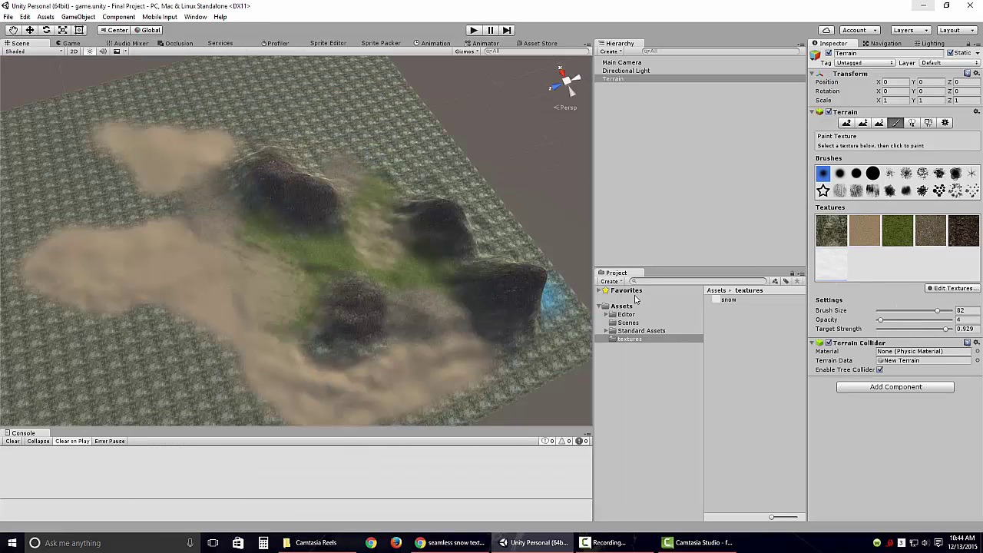
# Step: Paint snow onto the peak of the large snowless mountain using a small splatter brush at size 37
pyautogui.scroll(8, 290, 269)
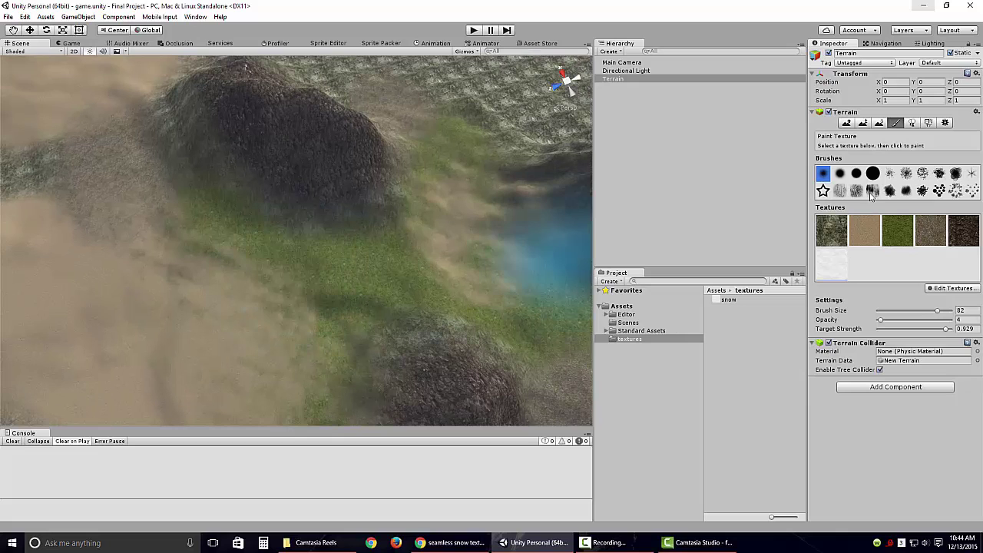
pyautogui.click(889, 173)
pyautogui.scroll(-6, 492, 240)
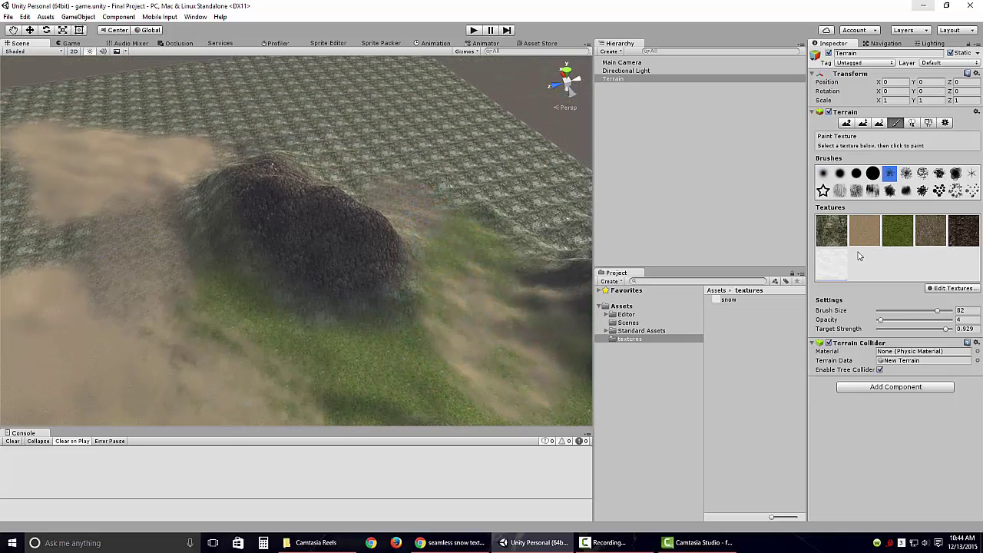
pyautogui.click(907, 311)
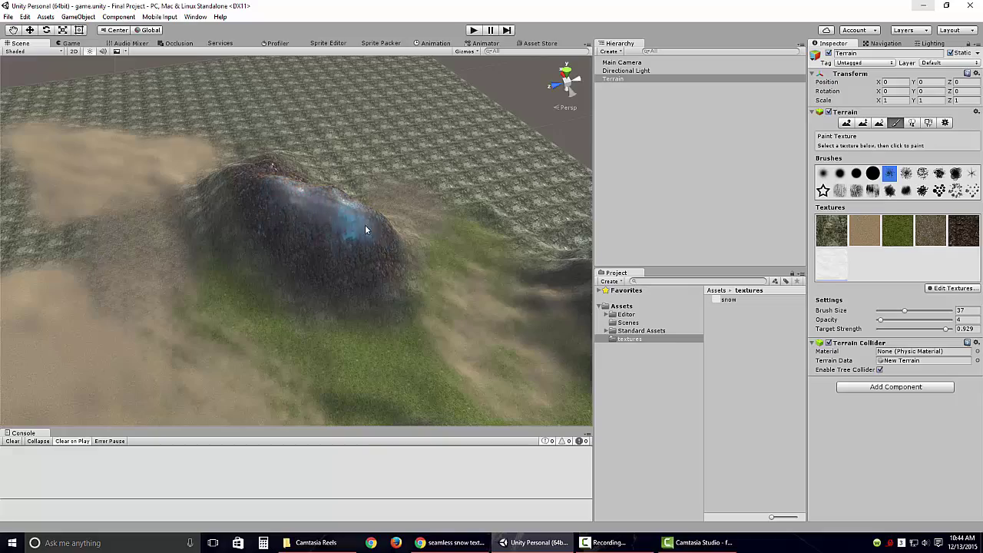
pyautogui.keyDown('alt'); pyautogui.moveTo(391, 274); pyautogui.dragTo(215, 231); pyautogui.keyUp('alt')
pyautogui.keyDown('alt'); pyautogui.moveTo(522, 284); pyautogui.dragTo(306, 267); pyautogui.keyUp('alt')
pyautogui.moveTo(281, 232)
pyautogui.mouseDown()
pyautogui.moveTo(219, 265)
pyautogui.moveTo(265, 244)
pyautogui.mouseUp()
# Step: Paint snow caps onto the other mountain peaks around the valley
pyautogui.moveTo(331, 261); pyautogui.dragTo(190, 278, button='right')
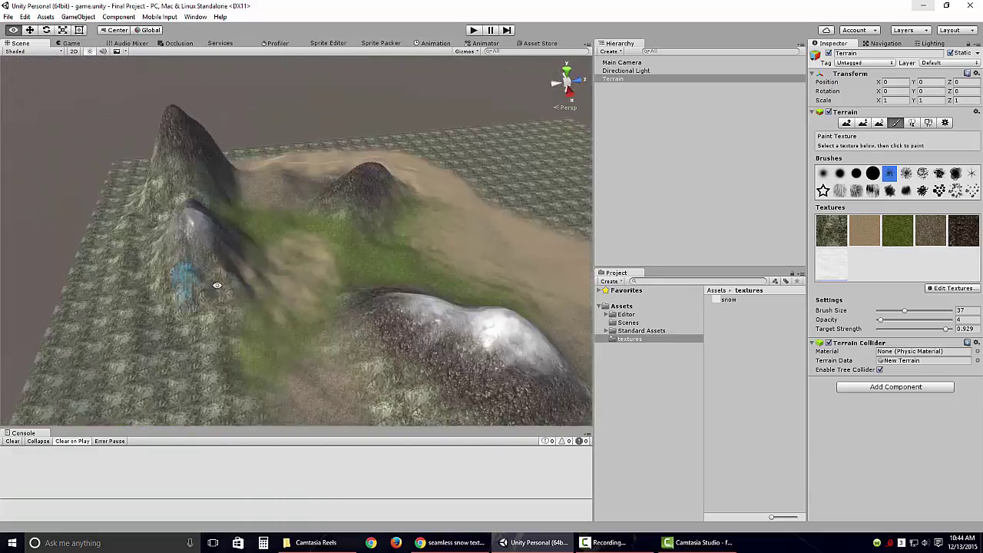
pyautogui.keyDown('alt'); pyautogui.moveTo(190, 278); pyautogui.dragTo(343, 269); pyautogui.keyUp('alt')
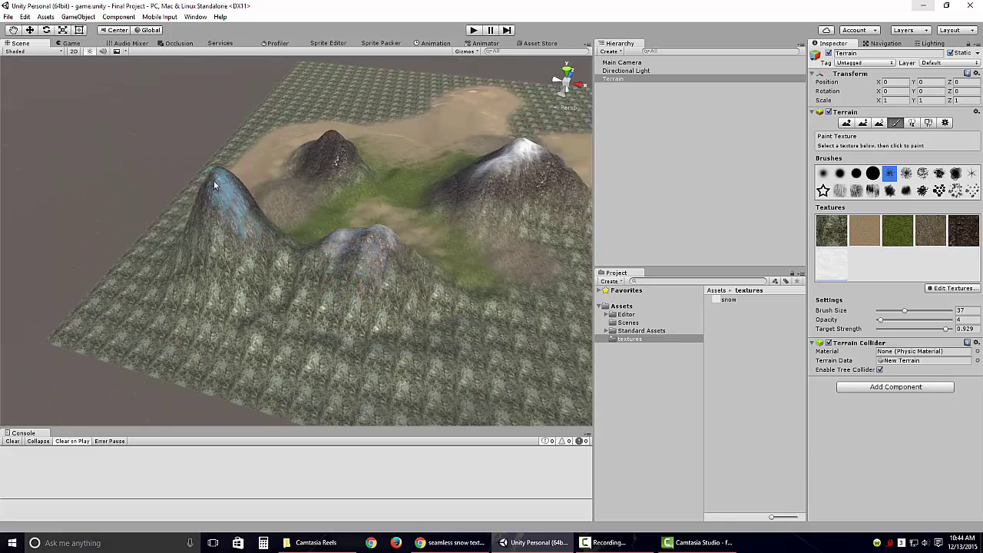
pyautogui.moveTo(239, 187)
pyautogui.mouseDown()
pyautogui.moveTo(240, 250)
pyautogui.moveTo(321, 203)
pyautogui.moveTo(446, 235)
pyautogui.moveTo(361, 246)
pyautogui.moveTo(419, 257)
pyautogui.moveTo(388, 255)
pyautogui.mouseUp()
# Step: Paint sand over the outer terrain with the large solid round brush at size 100, opacity 62 and target strength 1
pyautogui.scroll(-10, 185, 251)
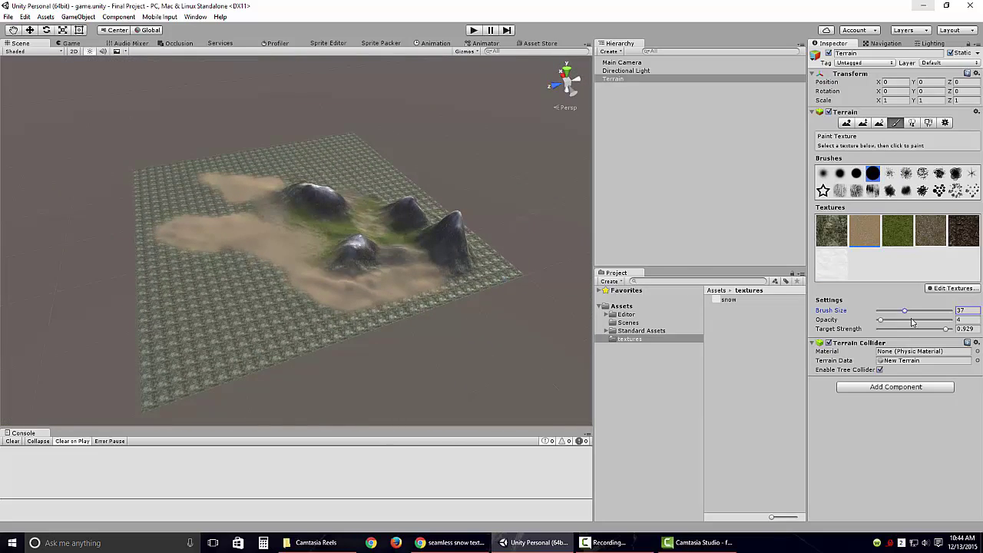
pyautogui.moveTo(912, 320); pyautogui.dragTo(957, 315)
pyautogui.moveTo(947, 329); pyautogui.dragTo(962, 328)
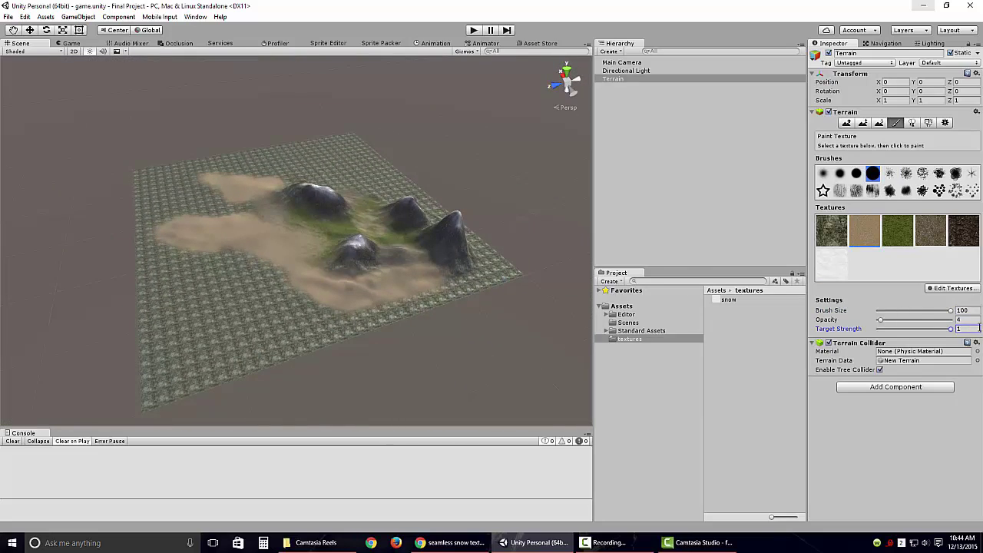
pyautogui.click(924, 320)
pyautogui.moveTo(219, 332)
pyautogui.mouseDown()
pyautogui.moveTo(153, 373)
pyautogui.moveTo(176, 279)
pyautogui.moveTo(159, 221)
pyautogui.moveTo(329, 171)
pyautogui.moveTo(325, 378)
pyautogui.mouseUp()
# Step: Reduce the brush size to 66 and cover the remaining cliff-textured ground around the mountains with sand
pyautogui.moveTo(951, 310); pyautogui.dragTo(927, 311)
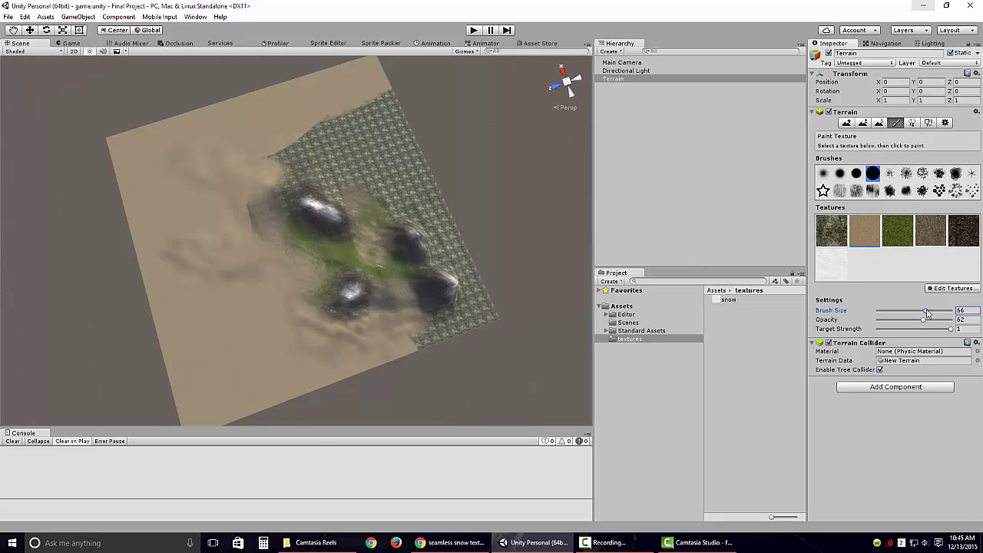
pyautogui.moveTo(472, 326)
pyautogui.mouseDown()
pyautogui.moveTo(421, 197)
pyautogui.moveTo(268, 154)
pyautogui.moveTo(362, 132)
pyautogui.mouseUp()
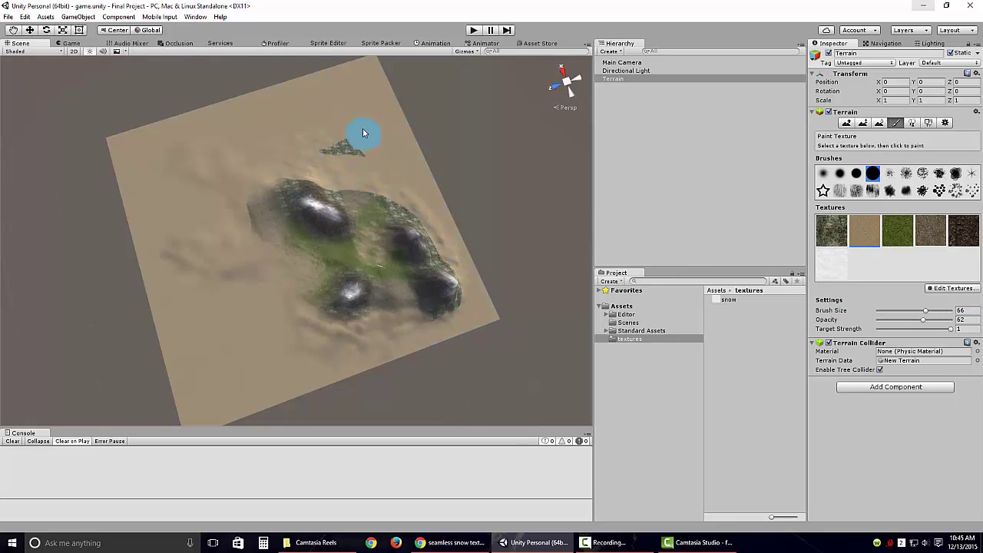
pyautogui.moveTo(430, 320)
pyautogui.keyDown('alt'); pyautogui.mouseDown()
pyautogui.moveTo(362, 285)
pyautogui.moveTo(361, 269)
pyautogui.mouseUp(); pyautogui.keyUp('alt')
# Step: Paint grass around the mountains and outward over the sand with a splatter brush at size 64 and opacity 6
pyautogui.scroll(3, 441, 344)
pyautogui.click(927, 310)
pyautogui.click(938, 191)
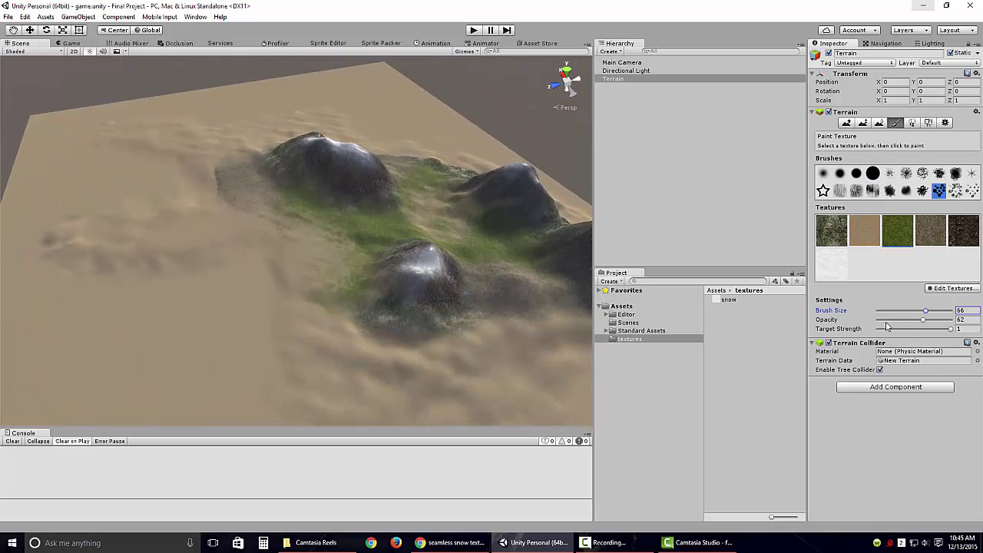
pyautogui.click(882, 321)
pyautogui.click(886, 312)
pyautogui.click(897, 232)
pyautogui.moveTo(886, 311); pyautogui.dragTo(913, 311)
pyautogui.keyDown('alt'); pyautogui.moveTo(443, 229); pyautogui.dragTo(439, 301); pyautogui.keyUp('alt')
pyautogui.click(906, 174)
pyautogui.click(924, 311)
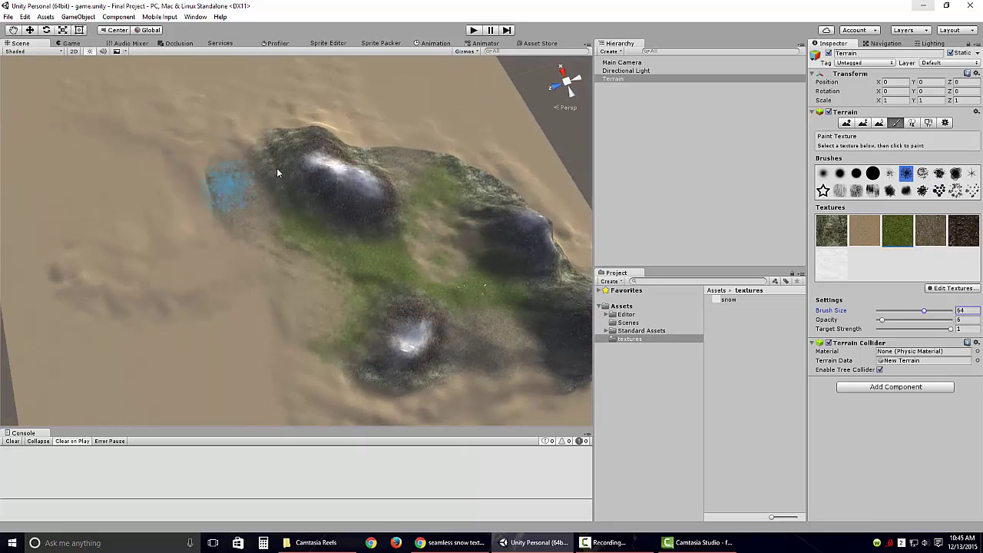
pyautogui.moveTo(246, 144)
pyautogui.mouseDown()
pyautogui.moveTo(248, 198)
pyautogui.moveTo(285, 103)
pyautogui.moveTo(264, 149)
pyautogui.mouseUp()
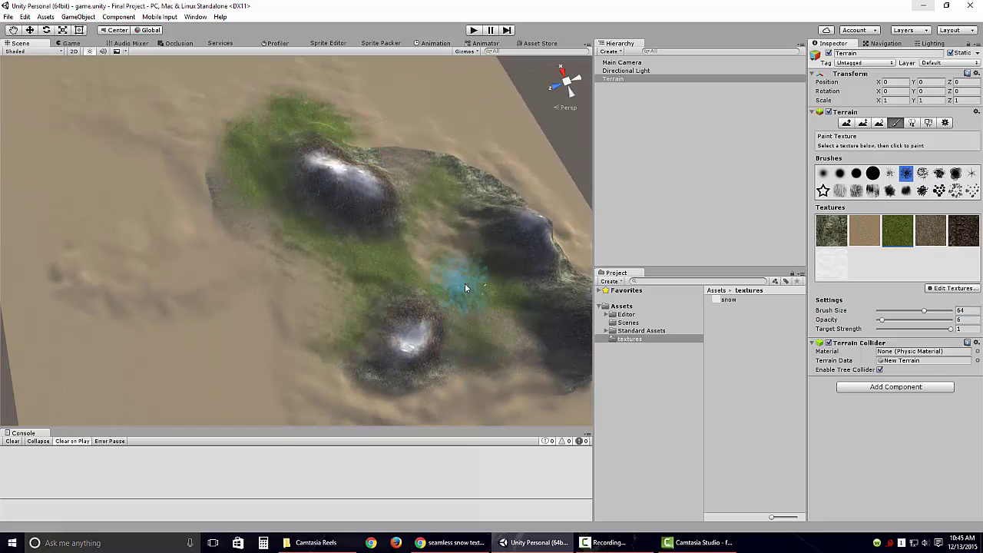
pyautogui.moveTo(176, 108)
pyautogui.mouseDown()
pyautogui.moveTo(165, 128)
pyautogui.moveTo(188, 265)
pyautogui.mouseUp()
# Step: Paint rocky grass through the valley between the mountains at opacity 19, using brush sizes 39 and 60
pyautogui.moveTo(926, 311); pyautogui.dragTo(907, 311)
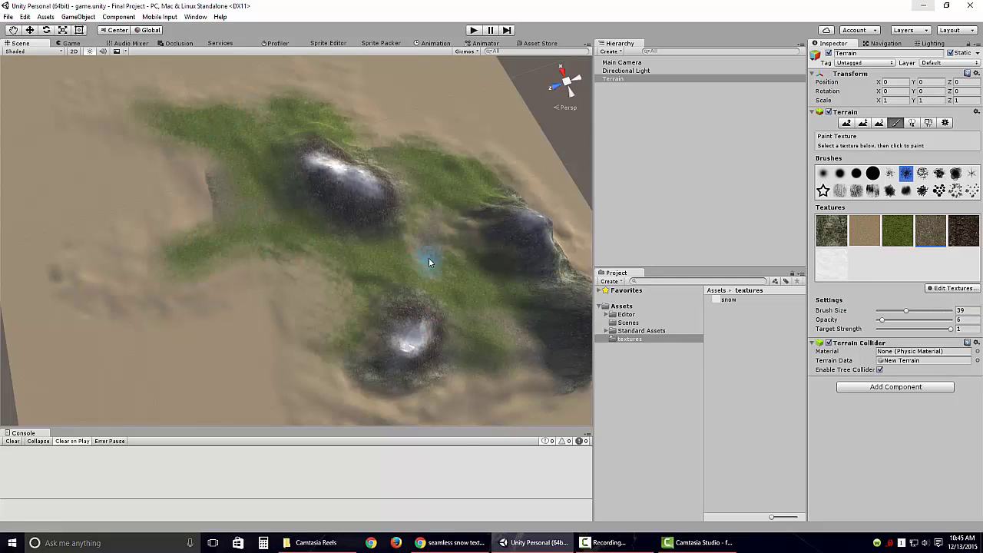
pyautogui.click(892, 320)
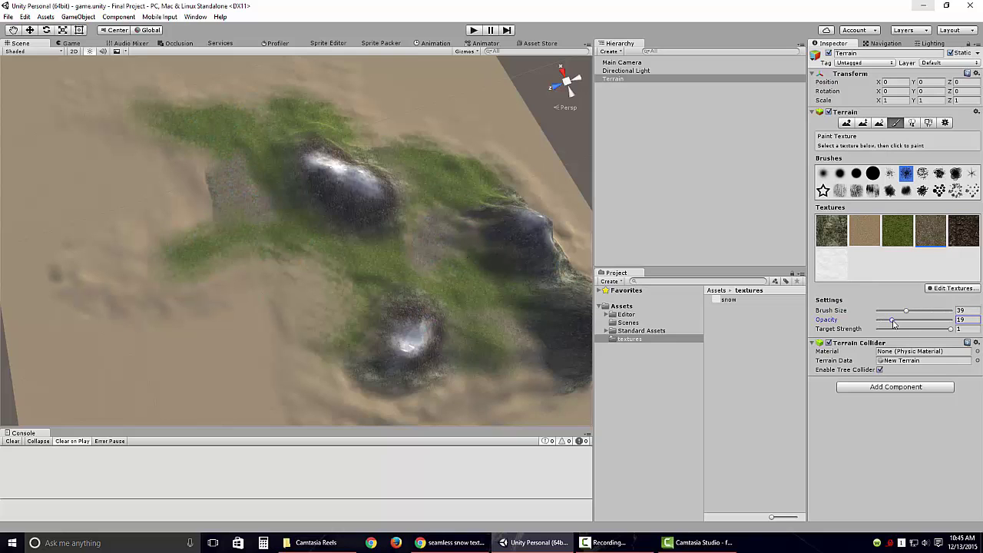
pyautogui.scroll(5, 300, 272)
pyautogui.moveTo(290, 191); pyautogui.dragTo(457, 285, button='right')
pyautogui.moveTo(505, 293)
pyautogui.mouseDown()
pyautogui.moveTo(375, 219)
pyautogui.moveTo(391, 226)
pyautogui.mouseUp()
pyautogui.moveTo(908, 311); pyautogui.dragTo(922, 312)
pyautogui.moveTo(516, 269)
pyautogui.mouseDown()
pyautogui.moveTo(314, 205)
pyautogui.moveTo(451, 239)
pyautogui.mouseUp()
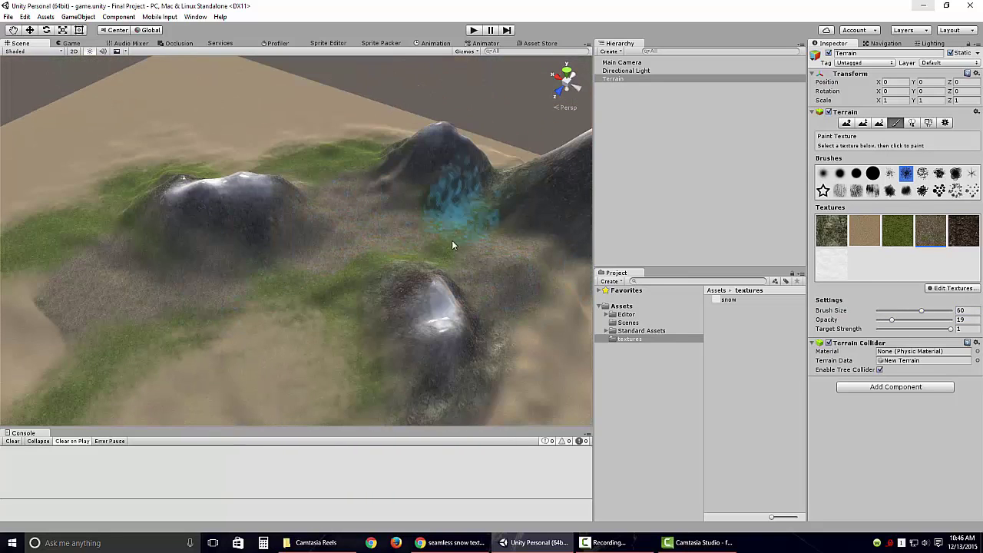
# Step: Paint the dark rocky mud texture onto the mountain slopes with a smaller brush, lowering the opacity to 6
pyautogui.click(963, 231)
pyautogui.moveTo(922, 311); pyautogui.dragTo(911, 311)
pyautogui.moveTo(432, 377)
pyautogui.mouseDown()
pyautogui.moveTo(387, 315)
pyautogui.moveTo(425, 298)
pyautogui.mouseUp()
pyautogui.click(882, 319)
pyautogui.moveTo(269, 268)
pyautogui.mouseDown()
pyautogui.moveTo(169, 244)
pyautogui.moveTo(282, 285)
pyautogui.mouseUp()
pyautogui.scroll(-3, 296, 269)
pyautogui.moveTo(476, 176); pyautogui.dragTo(475, 119)
# Step: Blend the cliff texture into the mountain slopes and bases, reducing the brush size to 26
pyautogui.click(832, 232)
pyautogui.keyDown('alt'); pyautogui.moveTo(439, 346); pyautogui.dragTo(308, 338); pyautogui.keyUp('alt')
pyautogui.moveTo(911, 311); pyautogui.dragTo(897, 311)
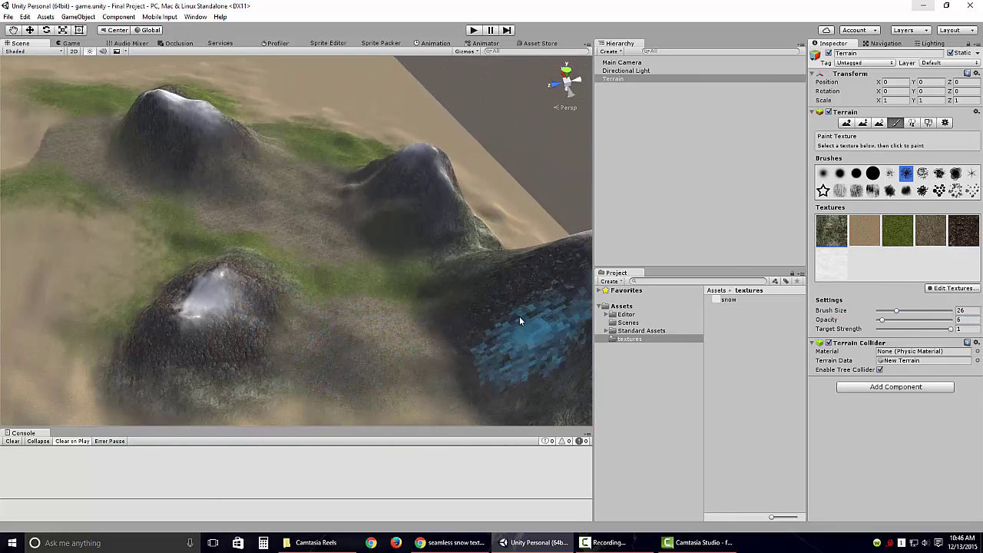
pyautogui.moveTo(519, 316); pyautogui.dragTo(573, 304, button='right')
pyautogui.keyDown('alt'); pyautogui.moveTo(301, 301); pyautogui.dragTo(369, 295); pyautogui.keyUp('alt')
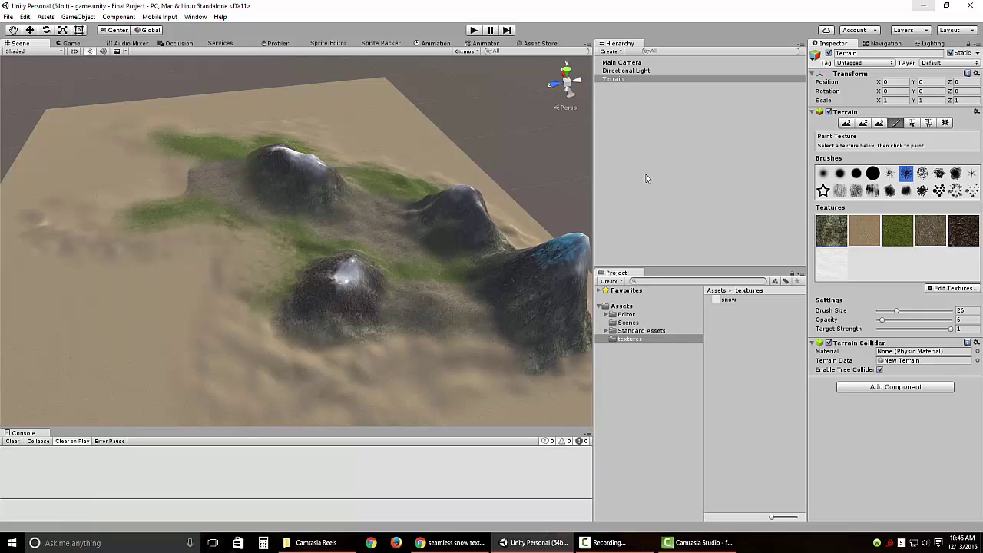
# Step: Save the project
pyautogui.click(8, 16)
pyautogui.click(35, 104)
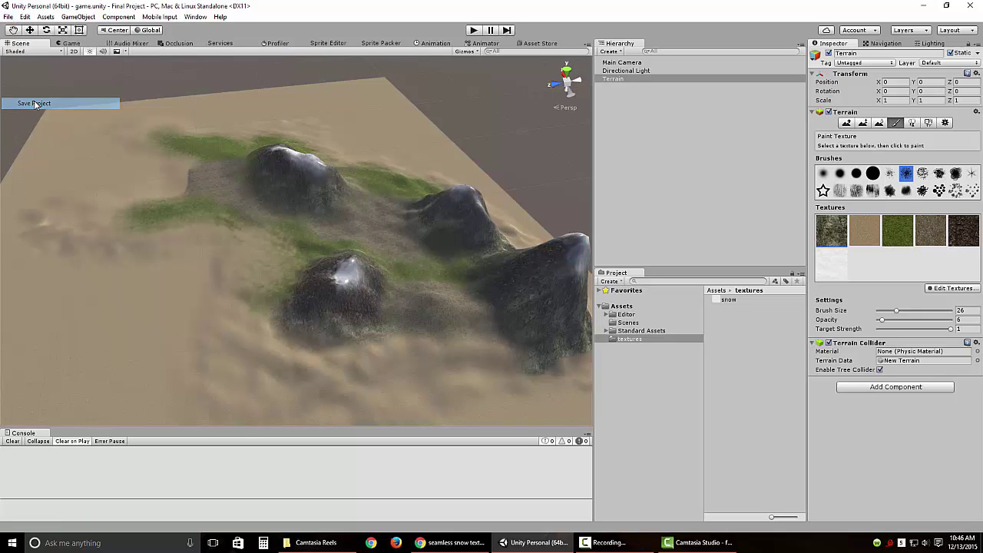